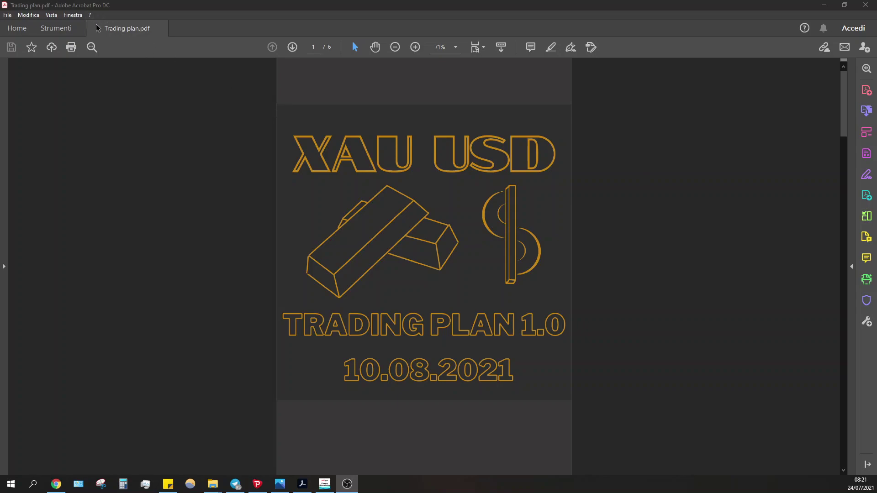
Step: Mark out the XAU USD title on the trading plan's cover page and clear the selection
left_click(124, 32)
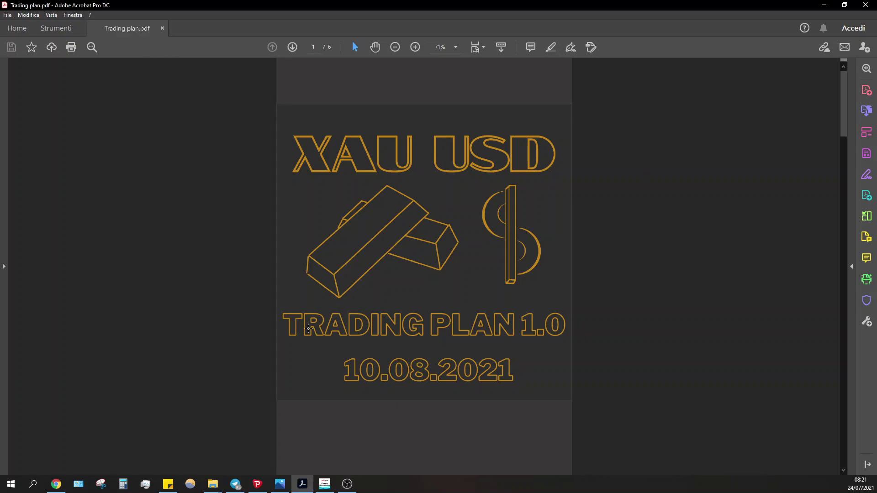
left_click_drag(283, 125, 565, 185)
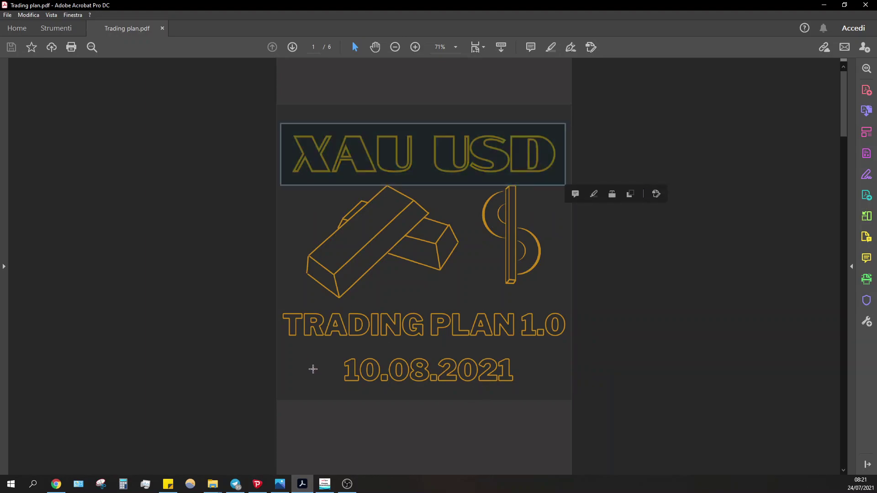
left_click(381, 392)
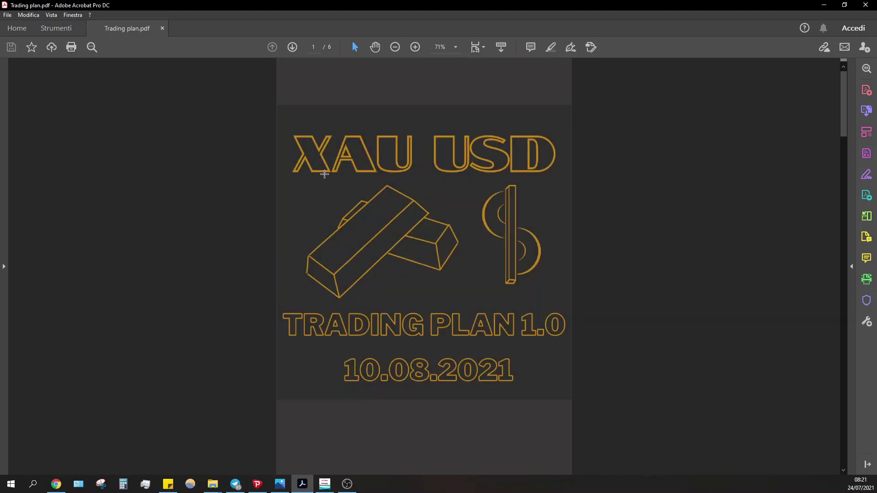
left_click_drag(281, 130, 559, 176)
left_click(581, 116)
Step: Go to Appendix I on page 5 of the trading plan and magnify it to 200%
left_click_drag(843, 83, 811, 349)
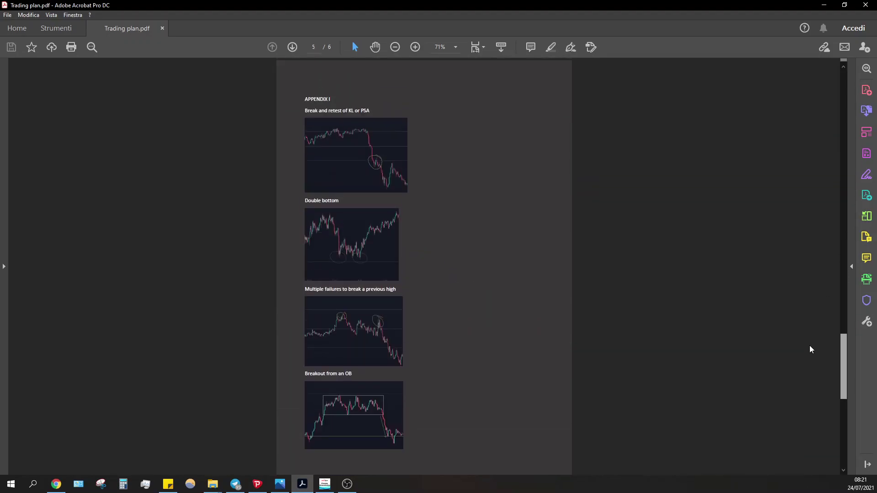
left_click(415, 47)
left_click(414, 47)
left_click(415, 48)
left_click(415, 48)
left_click(418, 45)
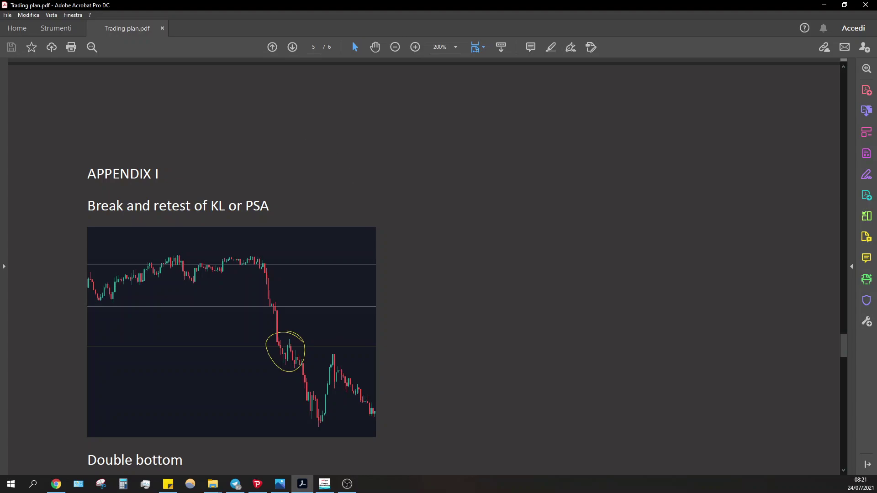
Step: Minimize the Gold post NY 02.06 image and reduce the trading plan's magnification to 150%
key("alt+Tab")
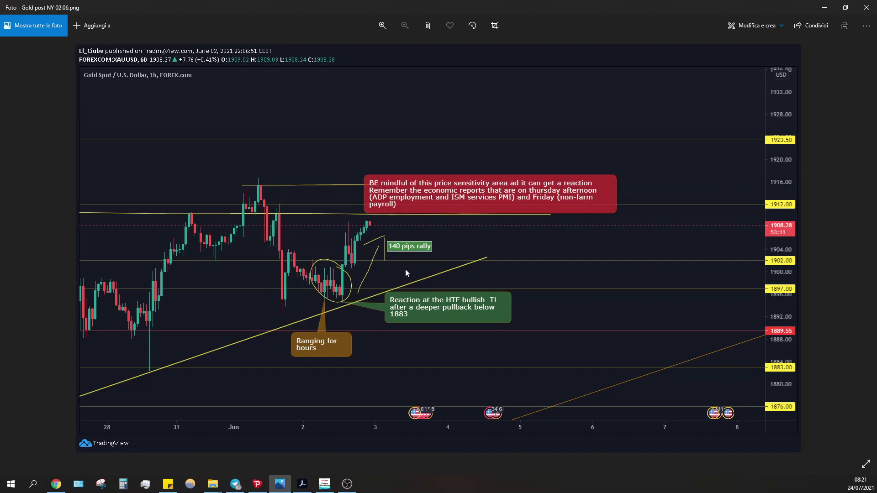
left_click(824, 8)
mouse_move(843, 339)
left_mouse_down()
mouse_move(839, 443)
mouse_move(859, 344)
left_mouse_up()
left_click(395, 48)
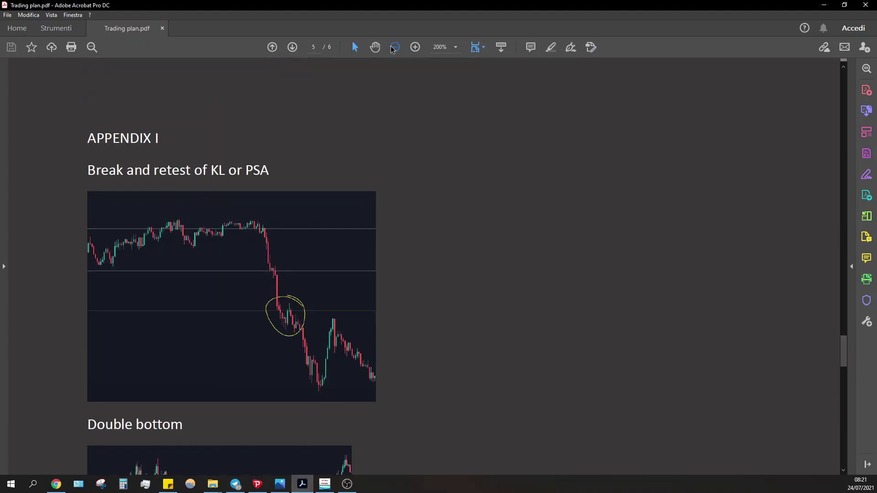
Step: Review the Appendix I setup examples on page 5, from Break and retest of KL or PSA to Breakout from an OB
left_click_drag(173, 112, 219, 120)
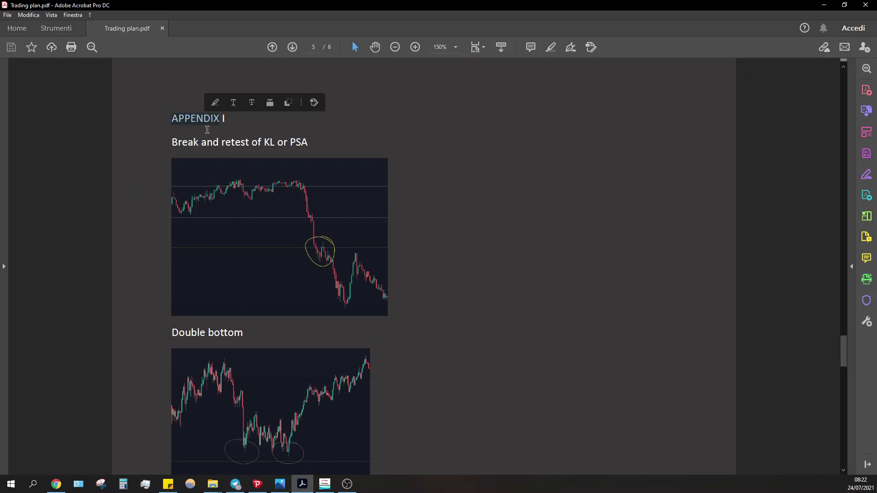
left_click_drag(179, 143, 287, 143)
left_click(163, 143)
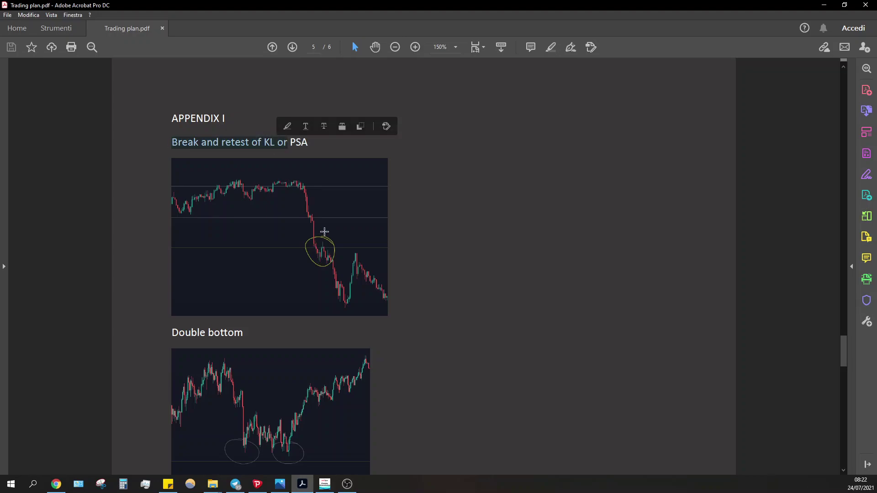
scroll(320, 231, "down", 2)
scroll(227, 216, "down", 2)
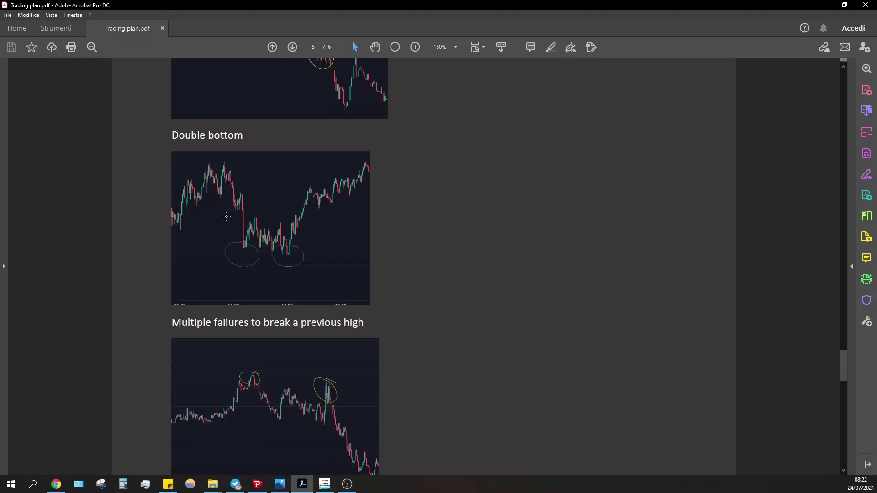
scroll(292, 319, "down", 1)
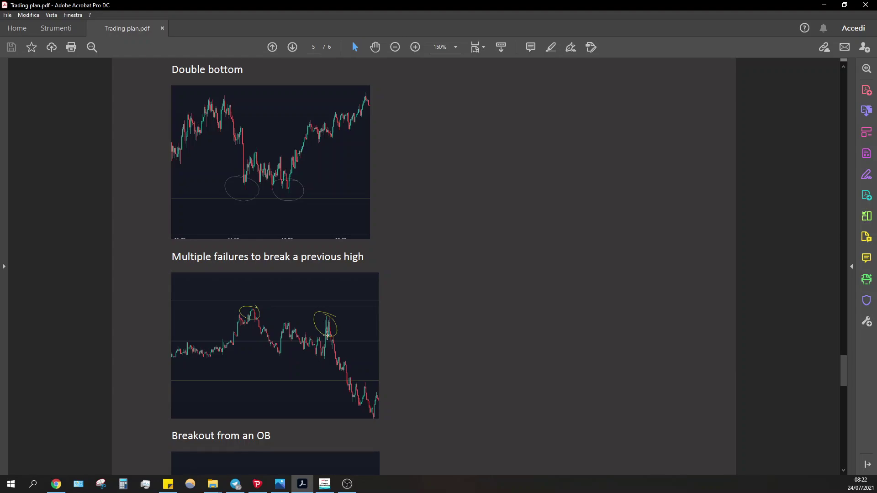
scroll(303, 231, "down", 3)
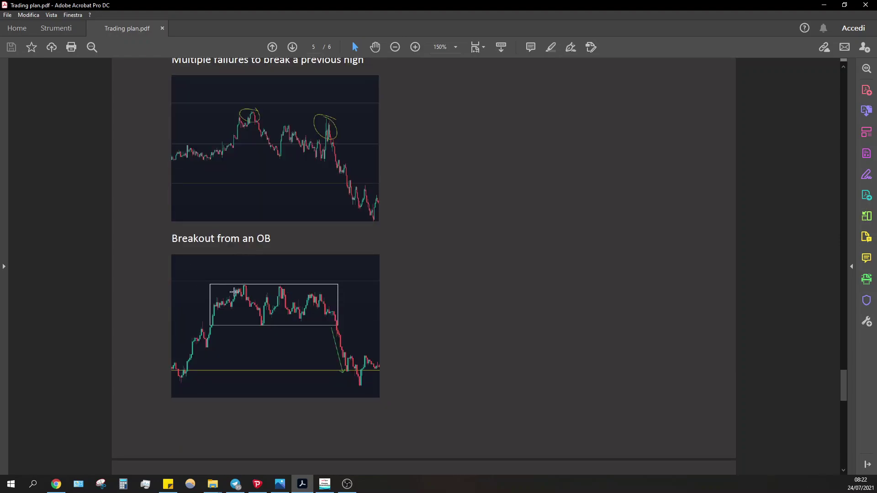
Step: Examine the page 6 examples for News/report, Squeeze from wedge and Rejection at an important KL or PSA
scroll(320, 325, "down", 5)
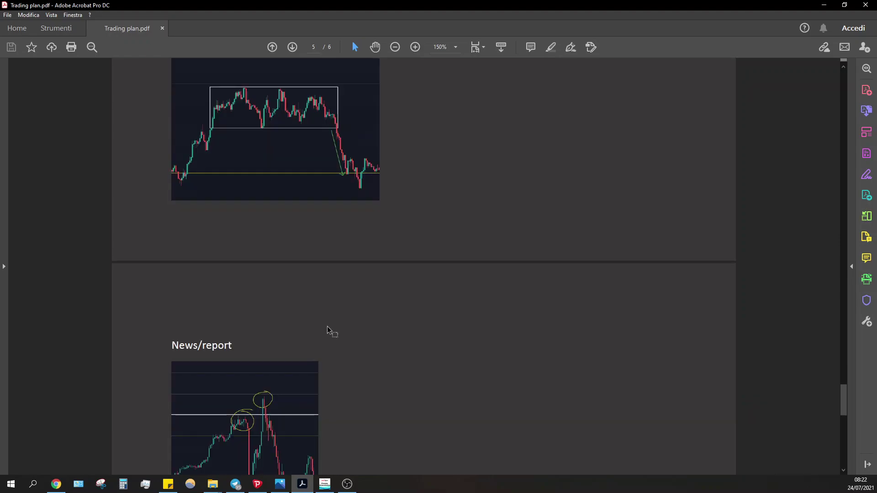
scroll(277, 276, "down", 1)
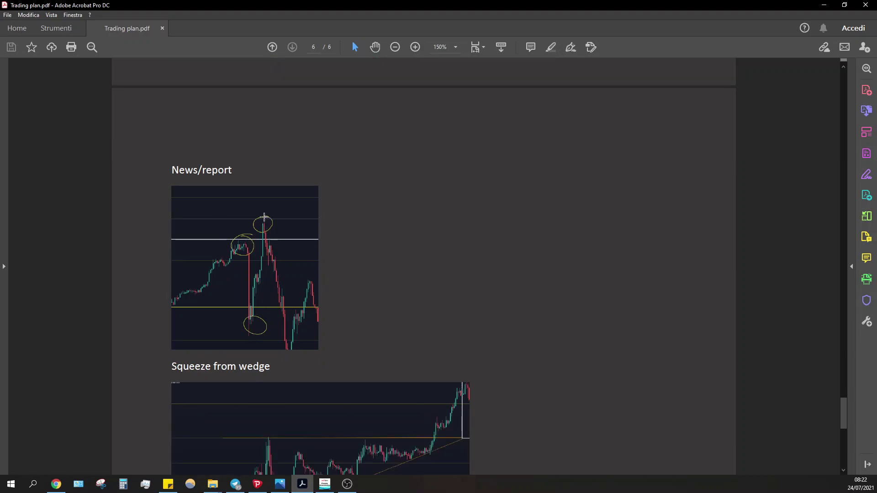
scroll(243, 238, "down", 2)
scroll(228, 219, "down", 6)
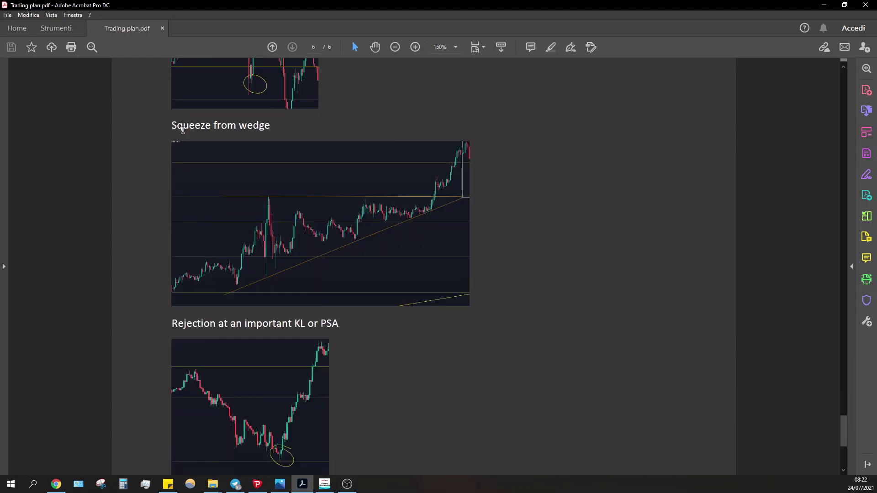
scroll(180, 133, "up", 1)
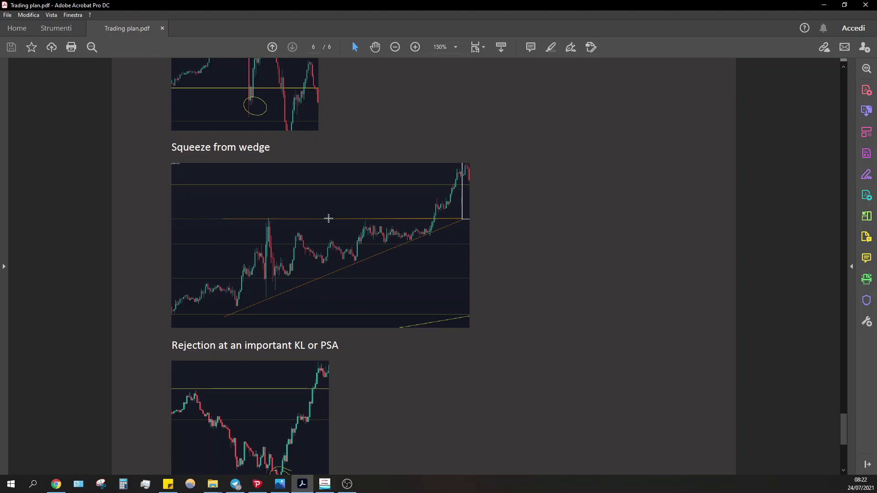
scroll(379, 256, "down", 5)
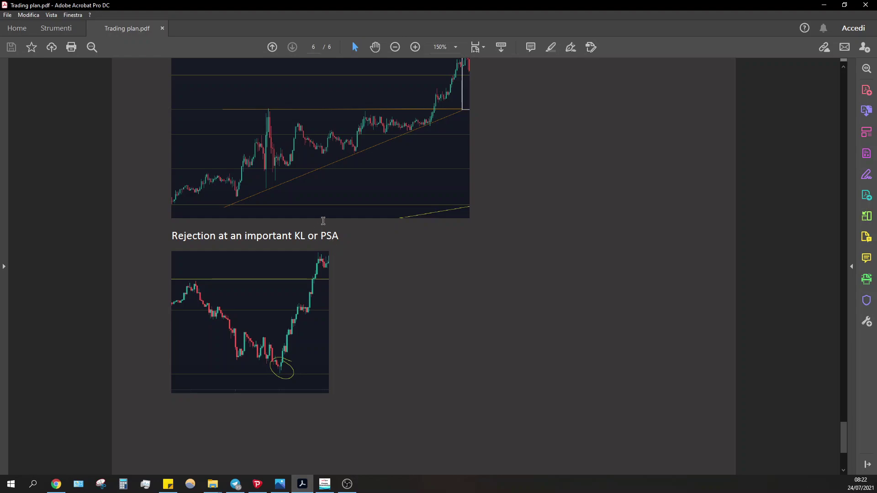
left_click_drag(319, 236, 245, 237)
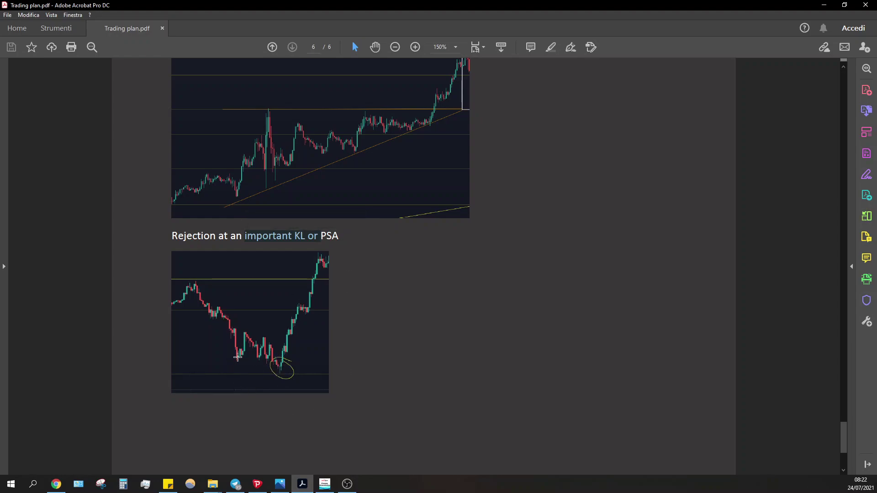
scroll(249, 367, "down", 2)
scroll(245, 363, "up", 4)
scroll(244, 347, "down", 1)
left_click(238, 325)
scroll(303, 309, "down", 2)
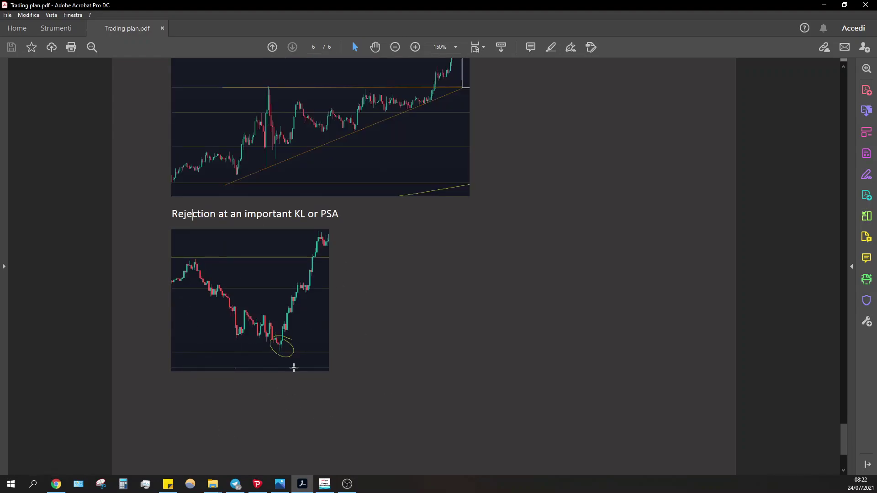
Step: Return to the Break and retest of KL or PSA example on page 5 and minimize the trading plan
scroll(230, 388, "up", 4)
scroll(230, 389, "up", 1)
scroll(201, 406, "down", 3)
scroll(274, 420, "up", 4)
scroll(320, 410, "up", 11)
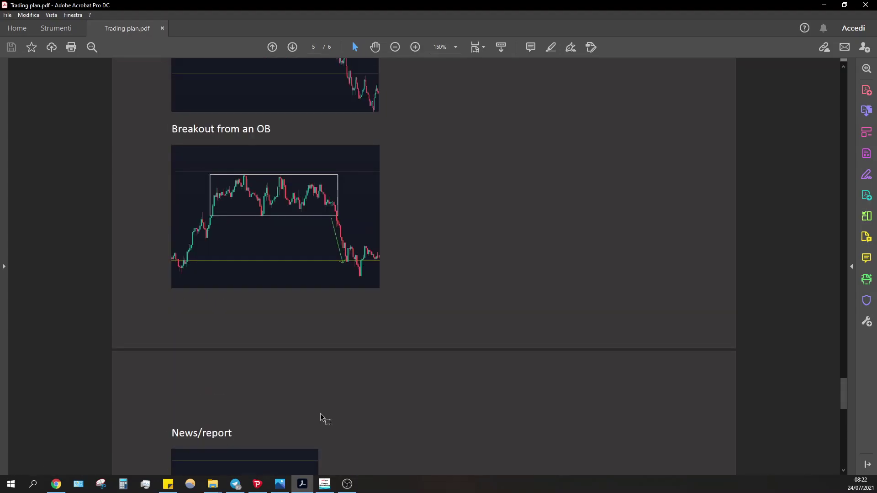
scroll(218, 272, "up", 1)
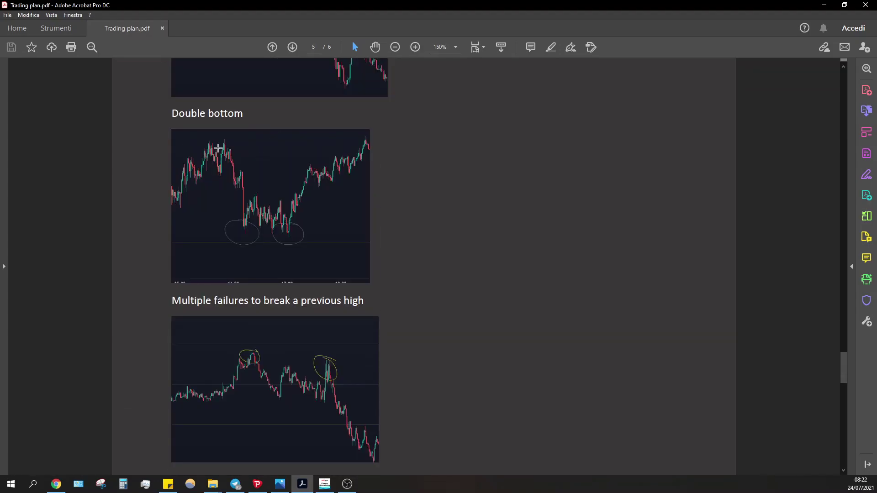
scroll(218, 272, "up", 2)
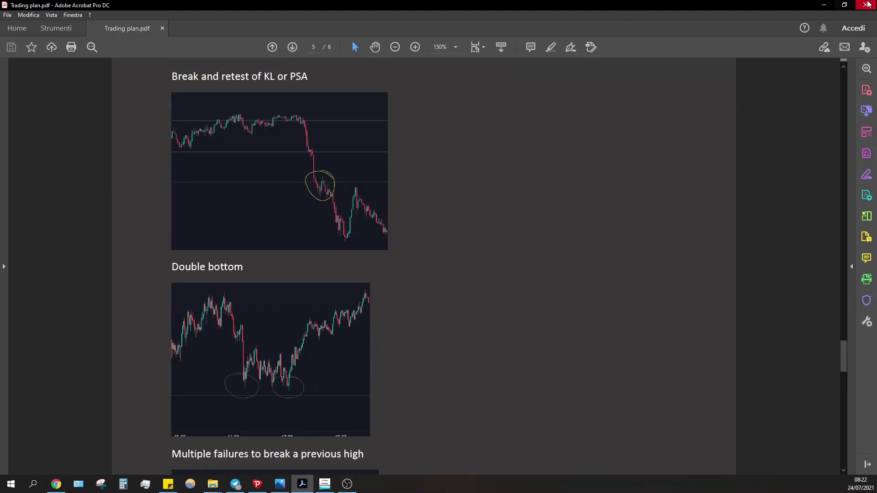
left_click(823, 8)
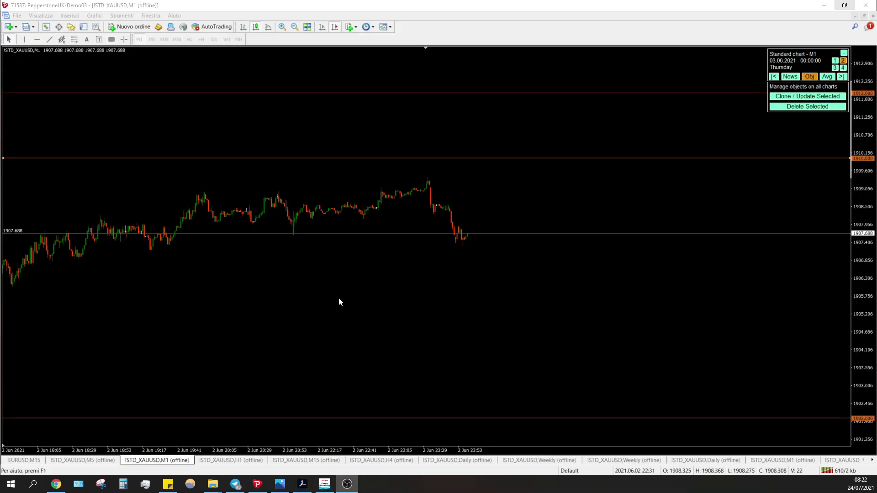
Step: Bring up the Recaps w trades folder over the Photos window, moving and enlarging it to show more recap images
left_click(280, 484)
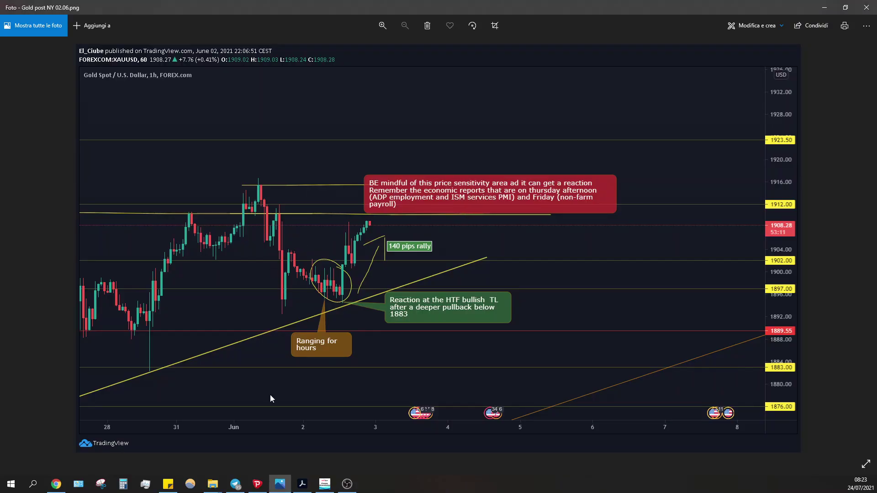
left_click(213, 485)
left_click(179, 440)
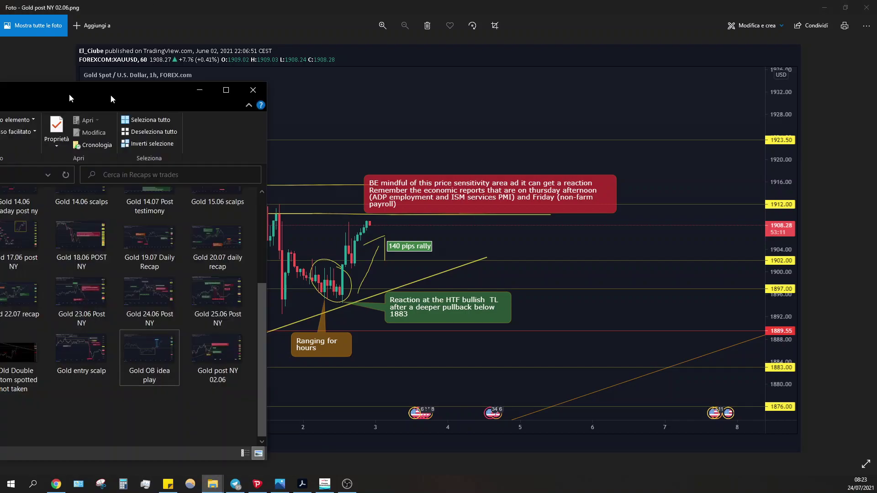
left_click_drag(610, 114, 529, 87)
left_click_drag(398, 92, 190, 77)
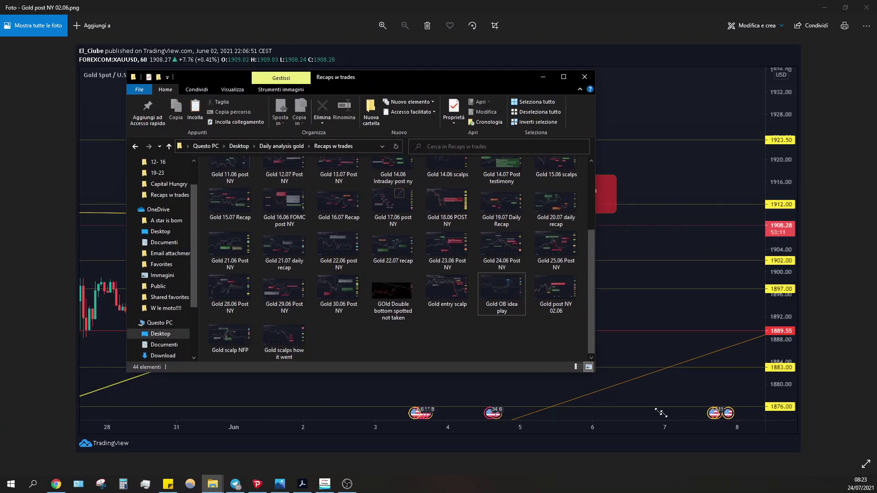
left_click_drag(596, 373, 699, 419)
Step: Look over the gold recap images in the Recaps w trades folder and minimize the folder window
left_click(230, 179)
left_click_drag(683, 374, 203, 156)
left_click(459, 387)
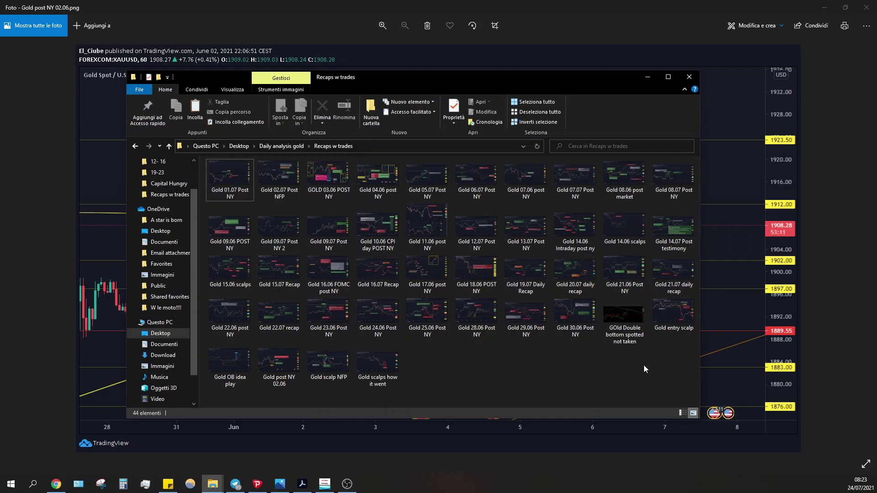
left_click(653, 83)
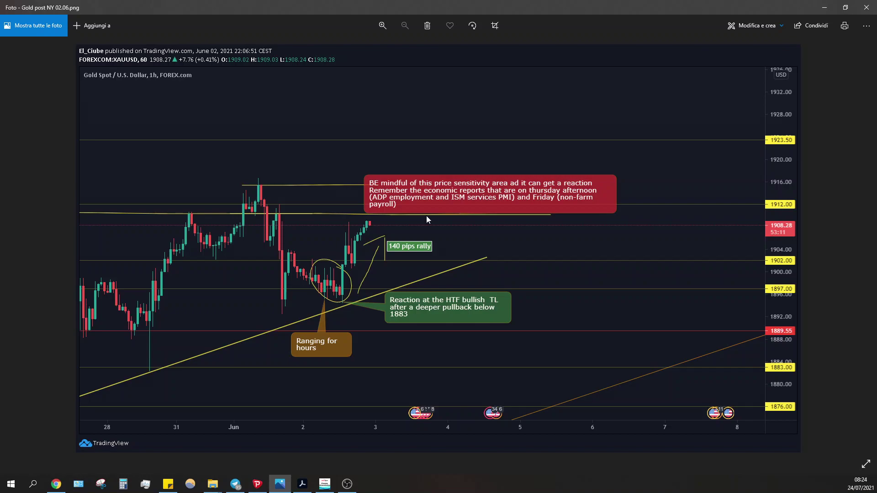
Step: Check the XAUUSD M1 chart in MetaTrader and show the GOLD 03.06 POST NY recap in Photos
mouse_move(260, 482)
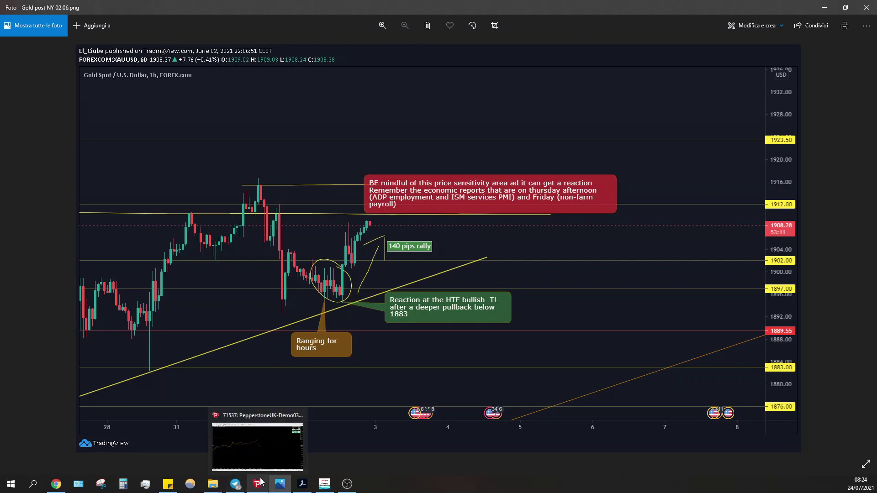
left_click(251, 444)
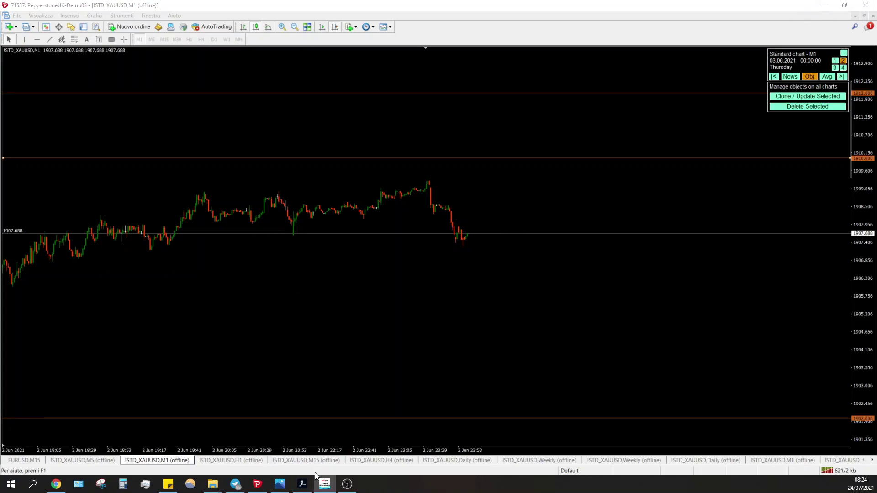
left_click(280, 485)
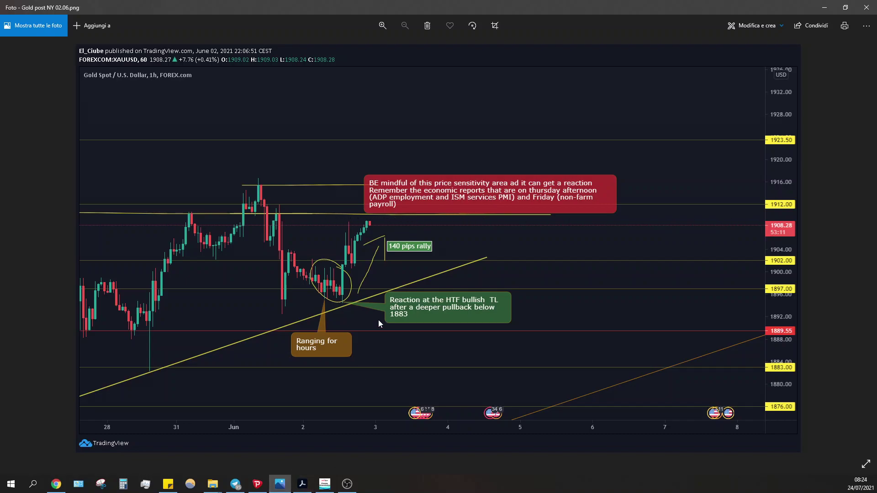
key("Right")
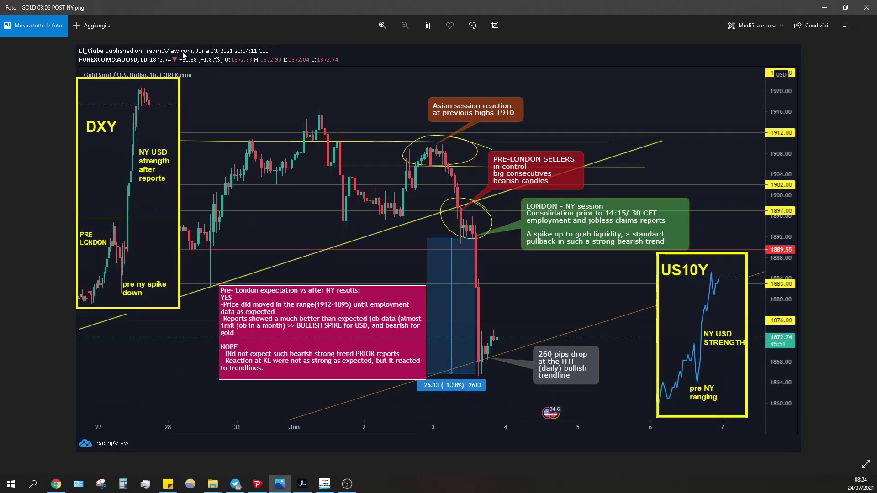
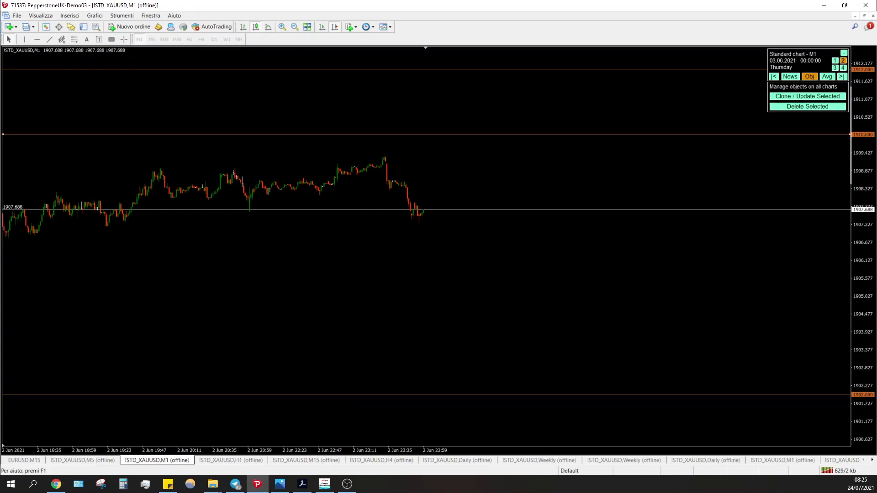
Step: Check the key levels on the XAUUSD H1 chart in MetaTrader and return to the M1 chart for 3 June 2021
key("alt+Tab")
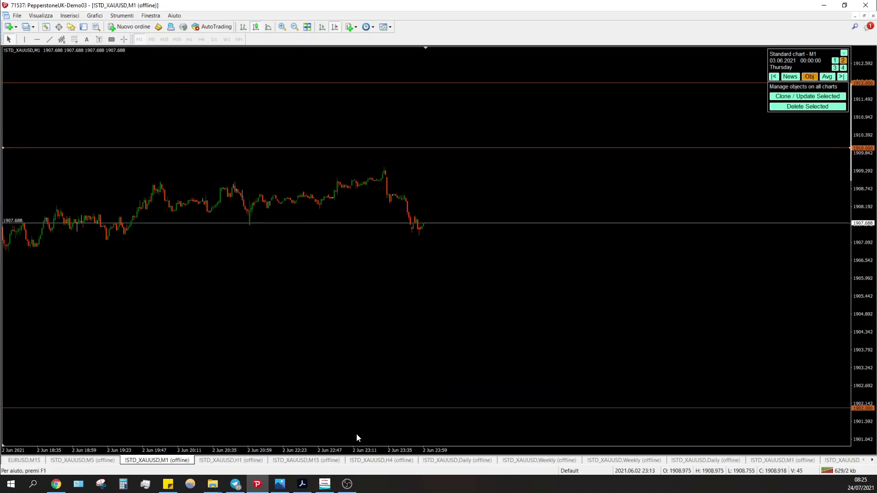
left_click(230, 460)
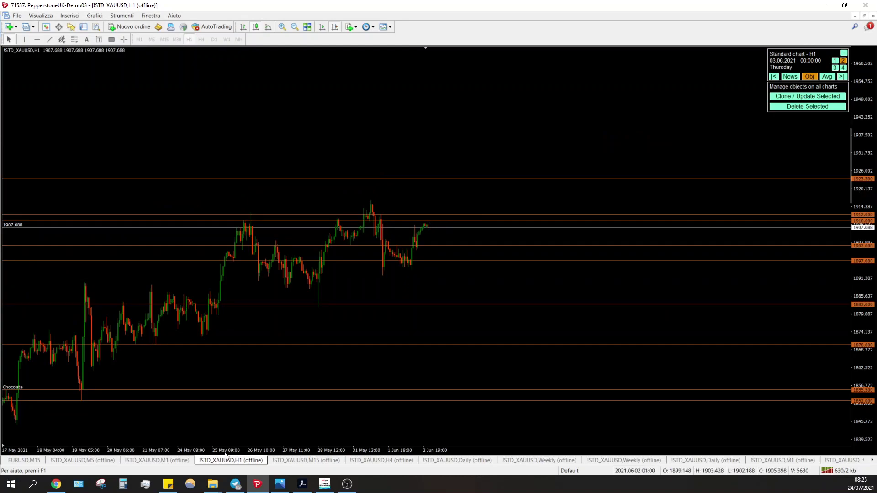
left_click(180, 459)
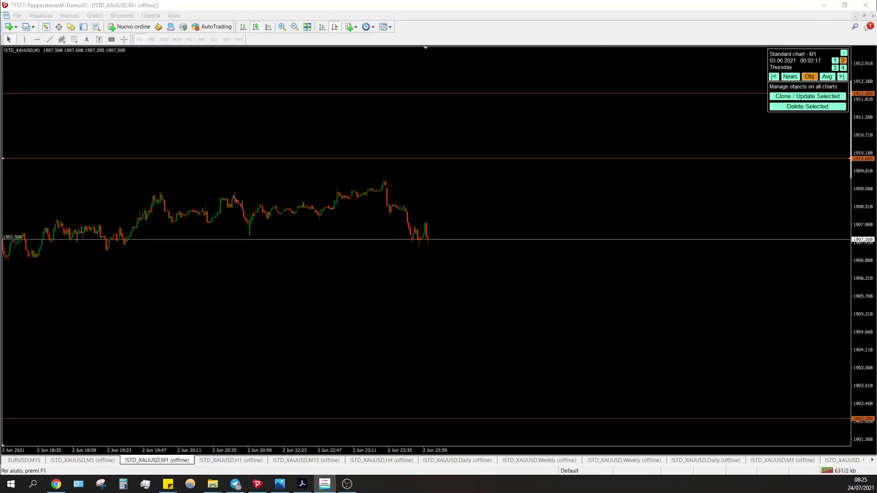
left_click_drag(547, 197, 441, 195)
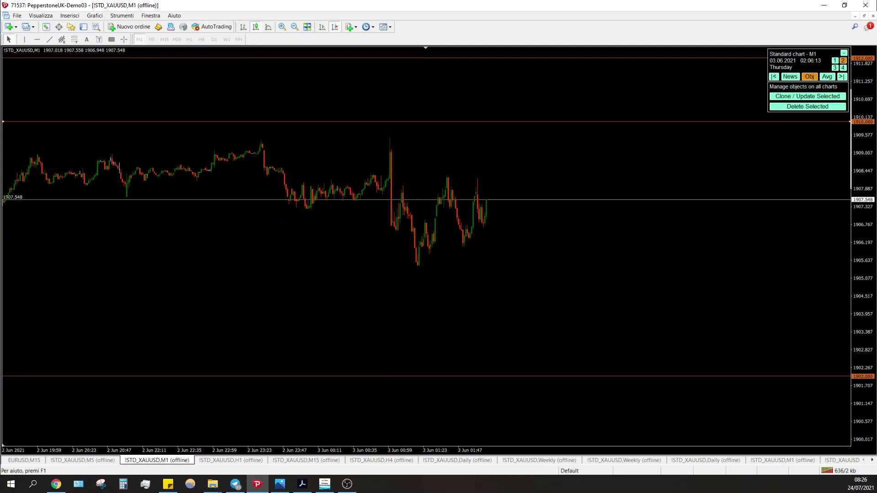
Step: Draw a horizontal line at about 1905.434 along the early 3 June low on the XAUUSD M1 chart
left_click_drag(585, 278, 686, 277)
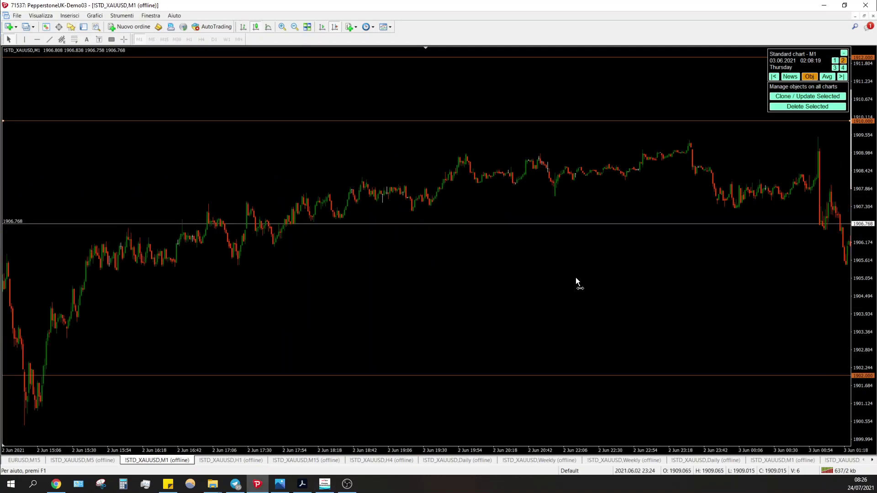
left_click_drag(576, 278, 100, 265)
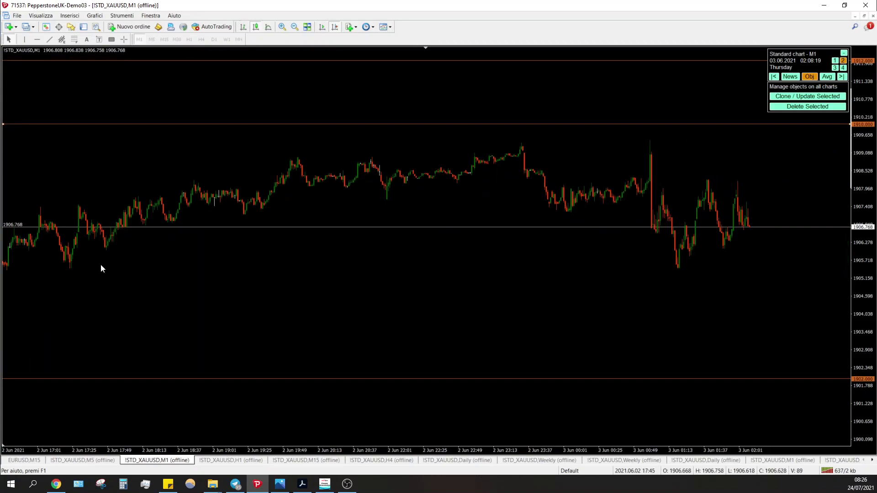
middle_click(136, 280)
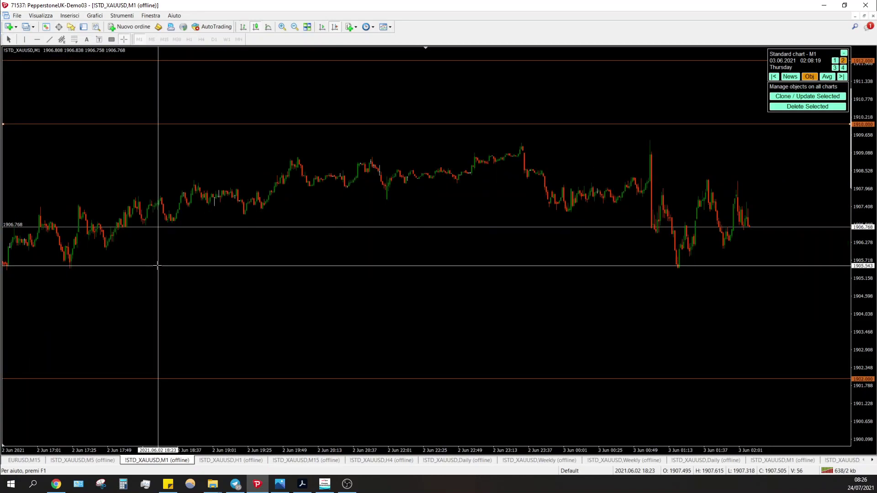
middle_click(157, 265)
left_click_drag(96, 274, 264, 274)
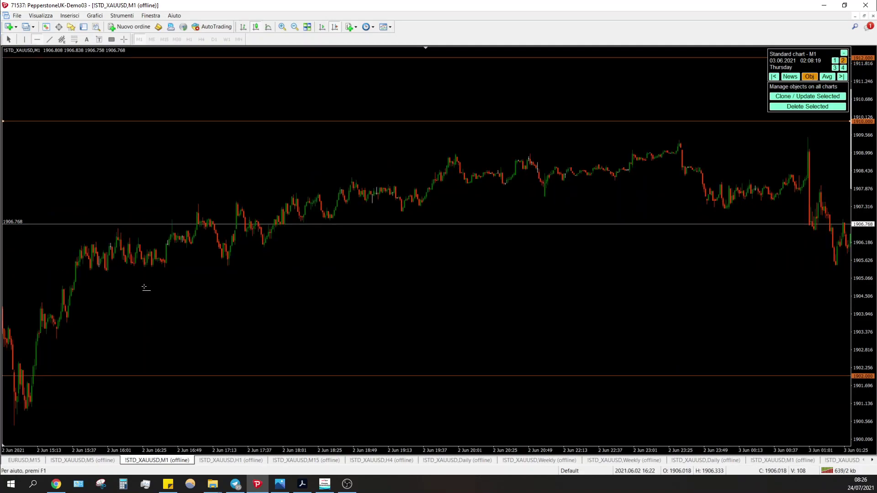
left_click(164, 266)
Step: Set the colour of the new horizontal line at the early 3 June low to yellow
right_click(5, 268)
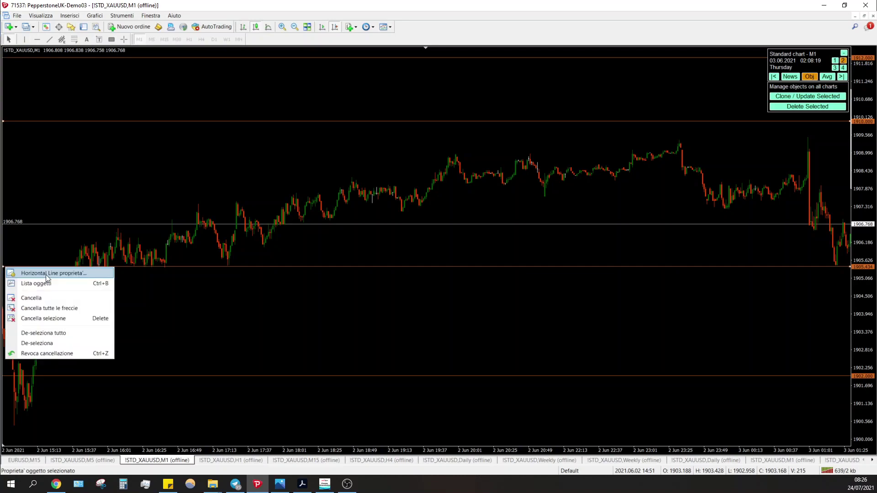
left_click(46, 274)
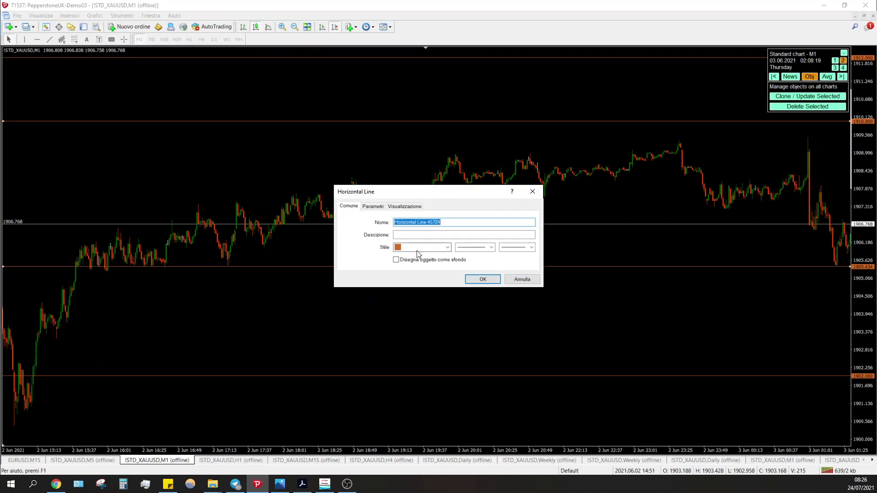
type("yellow")
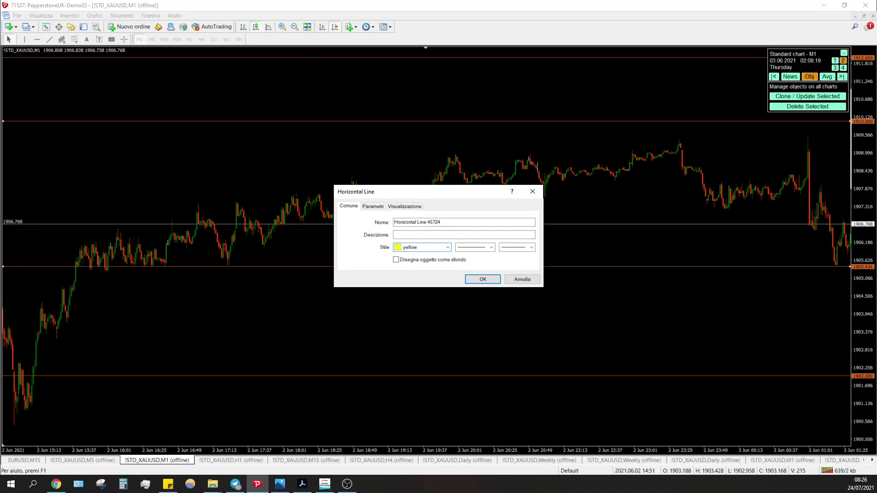
key("Return")
Step: Trace the descending trend along the 3 June lower highs with the crosshair as price falls toward the 1902.000 level
left_click_drag(671, 242, 415, 144)
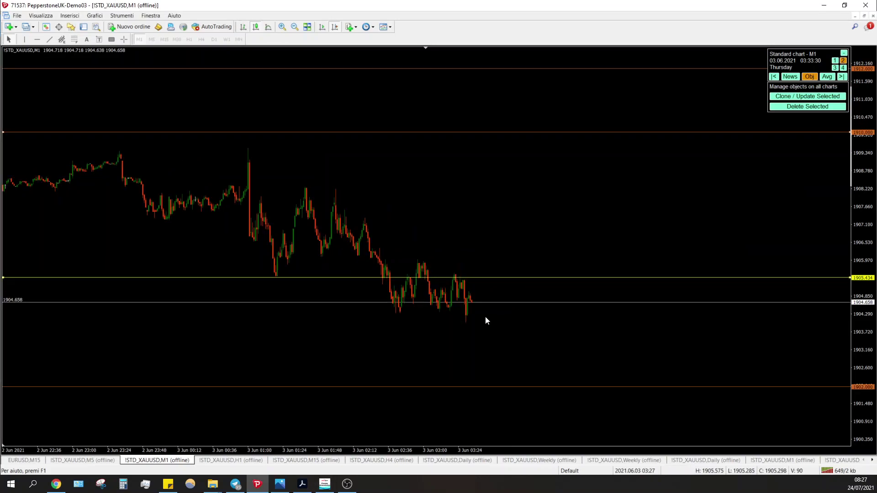
middle_click(240, 283)
left_click_drag(126, 101, 624, 341)
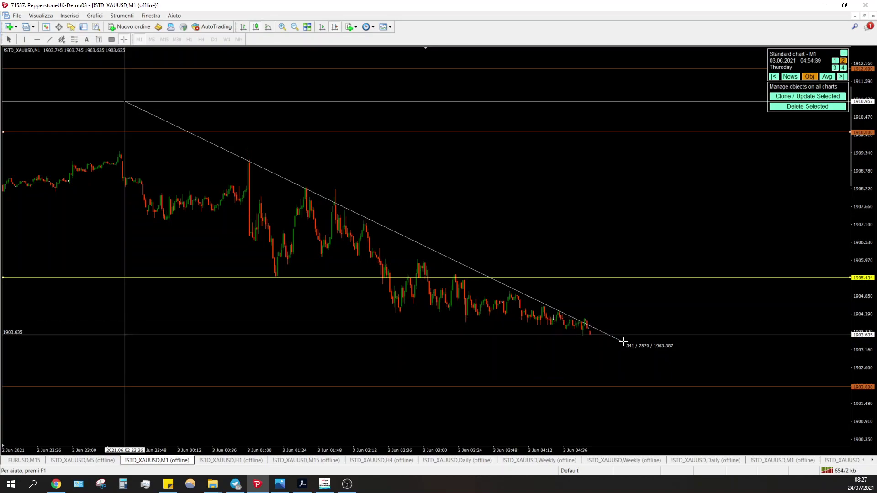
left_click_drag(624, 342, 637, 278)
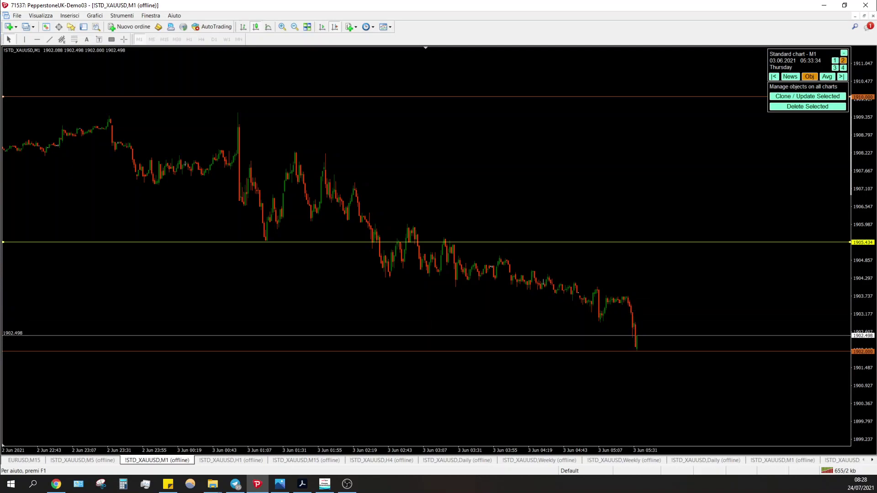
Step: Examine the late 2 June consolidation and its high before the 3 June sell-off with the crosshair
left_click_drag(288, 292, 645, 341)
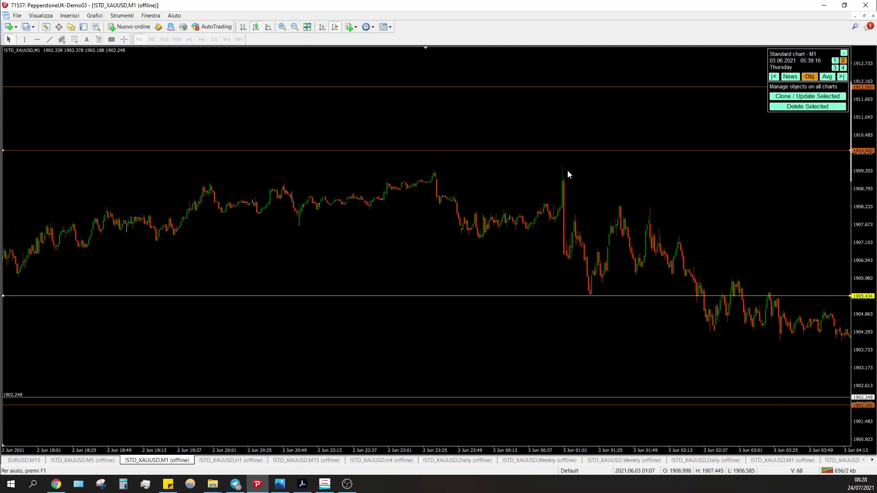
middle_click(445, 173)
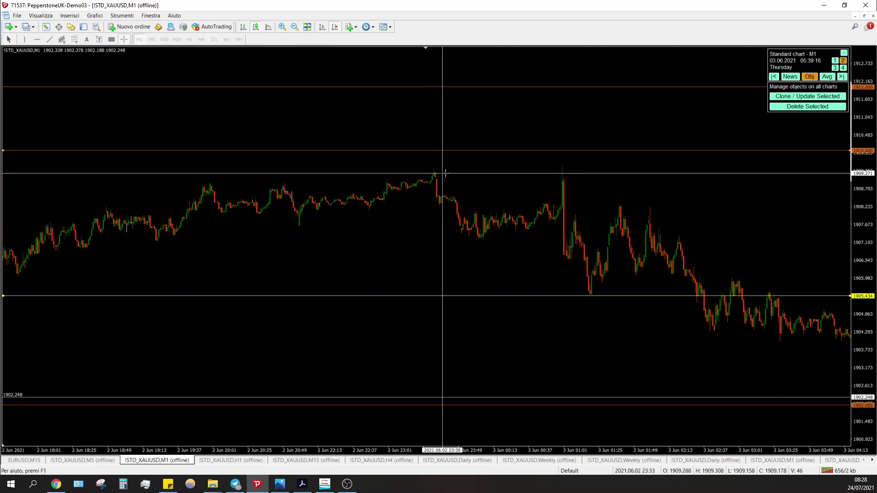
middle_click(442, 174)
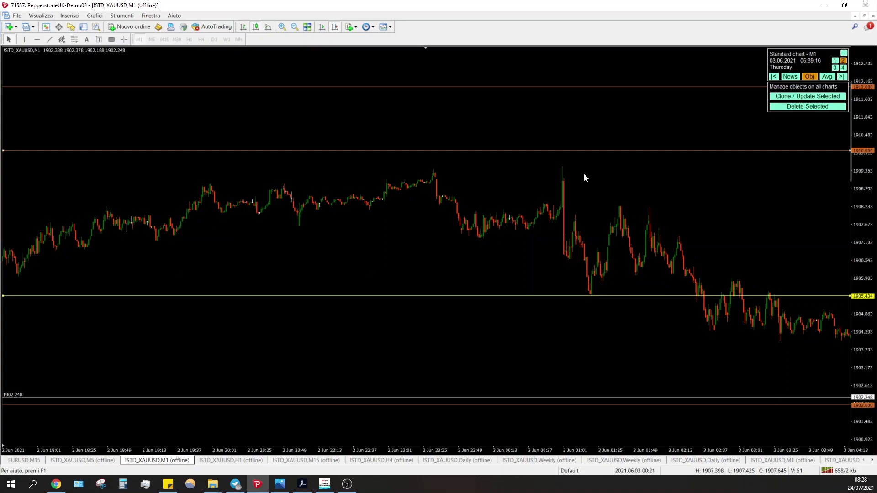
scroll(584, 174, "down", 3)
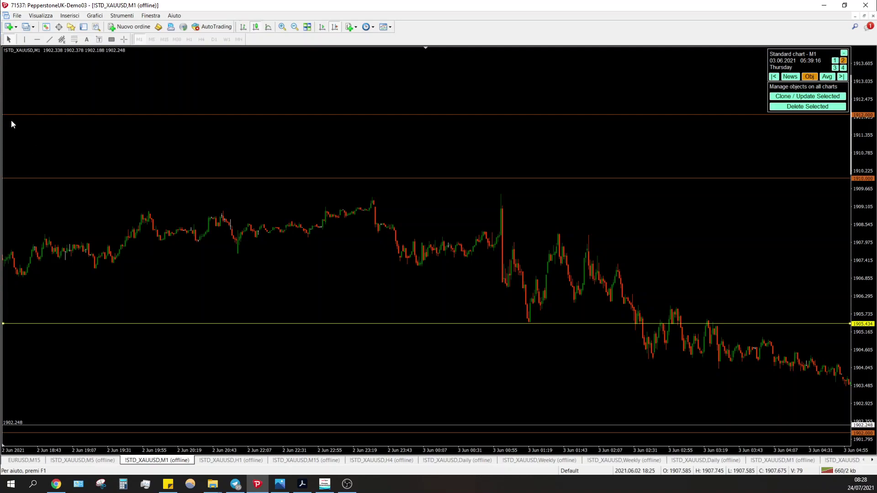
left_click_drag(468, 241, 388, 228)
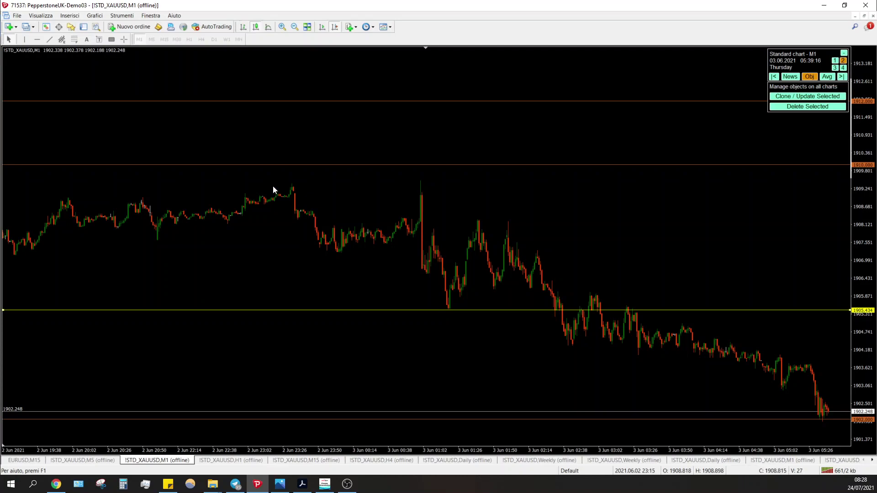
middle_click(321, 220)
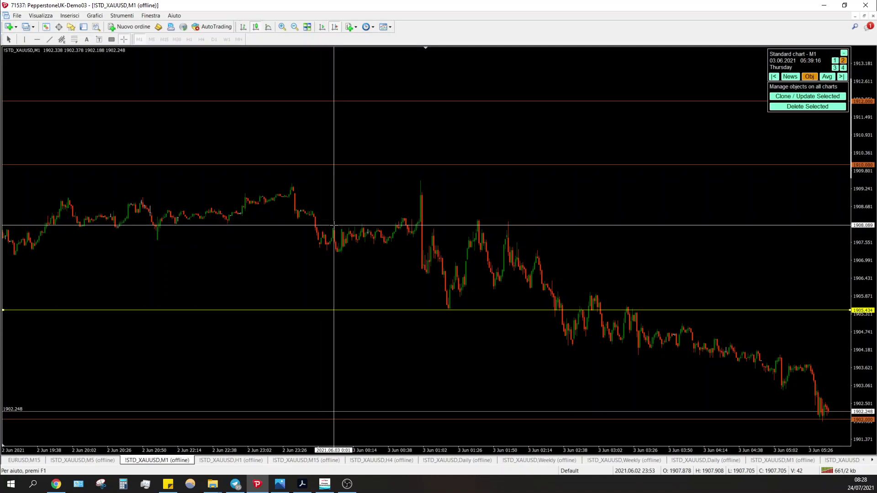
left_click(273, 180)
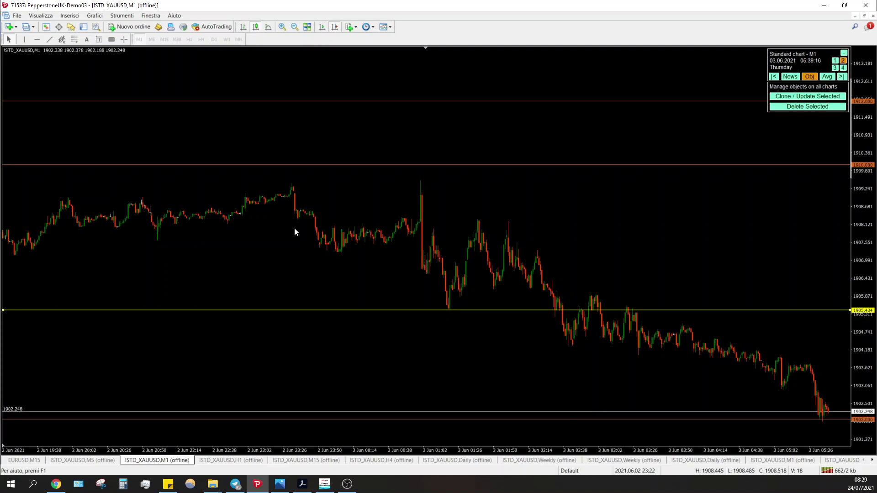
Step: Measure the sharp 01:00 drop on 3 June from its high down to the yellow line with the crosshair
middle_click(426, 204)
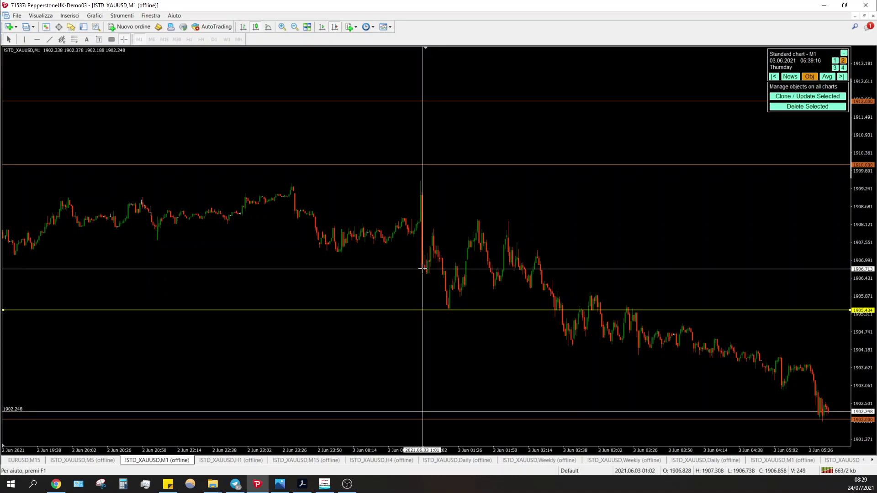
left_click(420, 197)
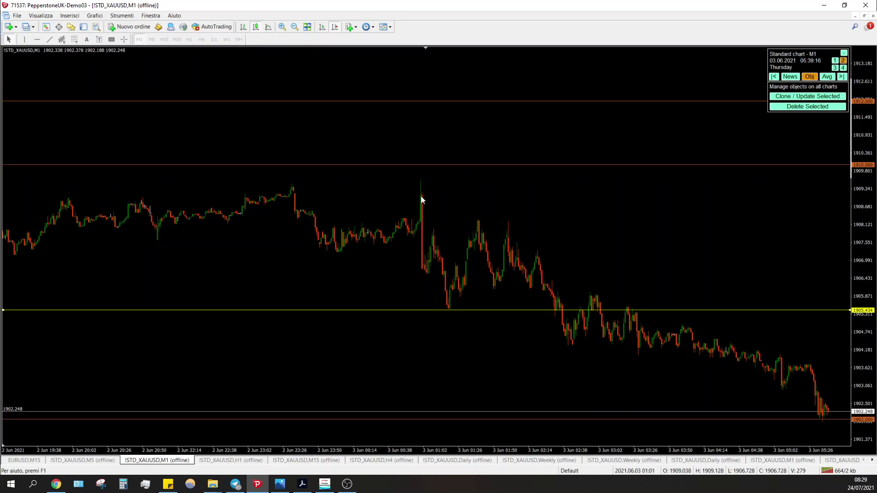
middle_click(420, 196)
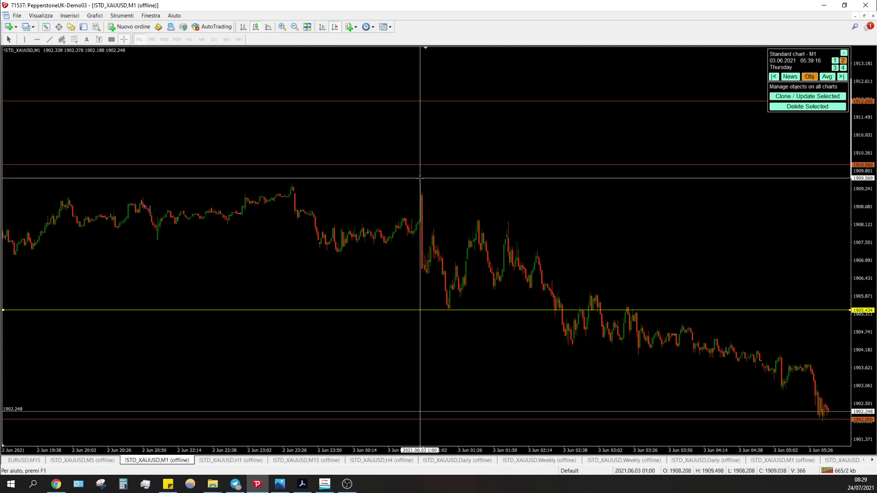
left_click_drag(424, 195, 453, 310)
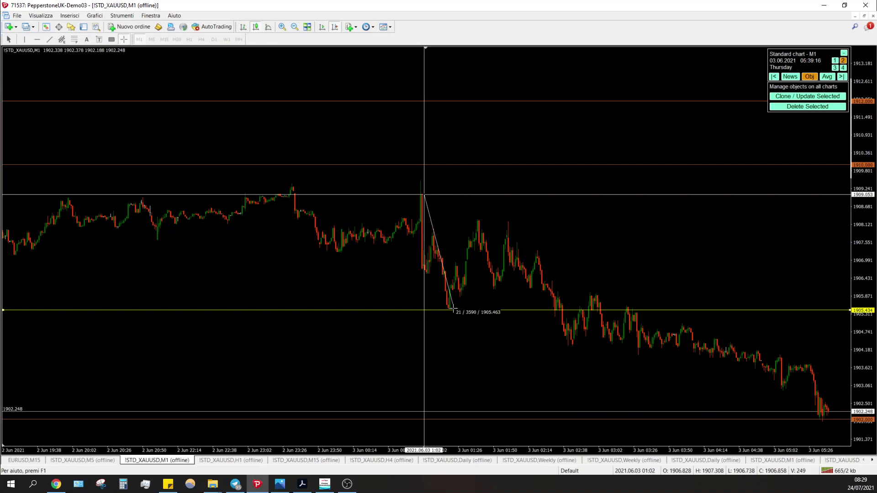
left_click_drag(452, 310, 436, 297)
middle_click(435, 300)
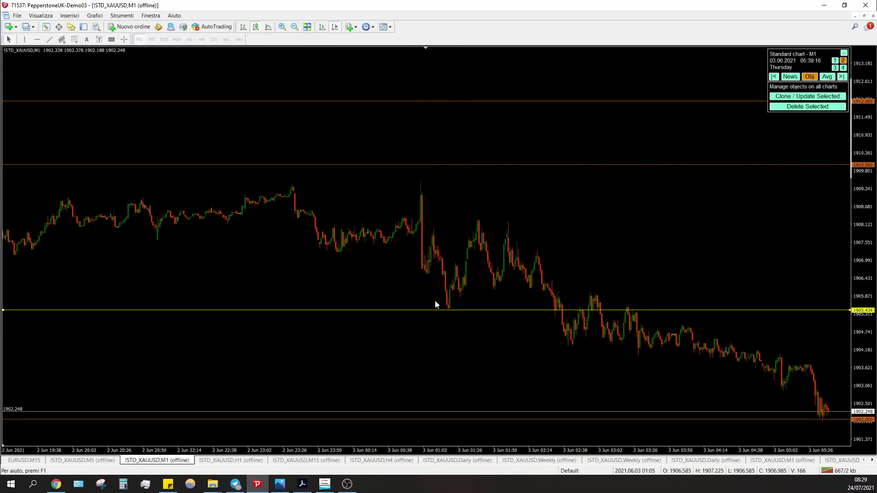
middle_click(435, 300)
Step: Gauge the slope of the 3 June lower highs and the horizontal level near 1906.0 with the crosshair
left_click_drag(338, 150, 551, 256)
scroll(420, 282, "down", 3)
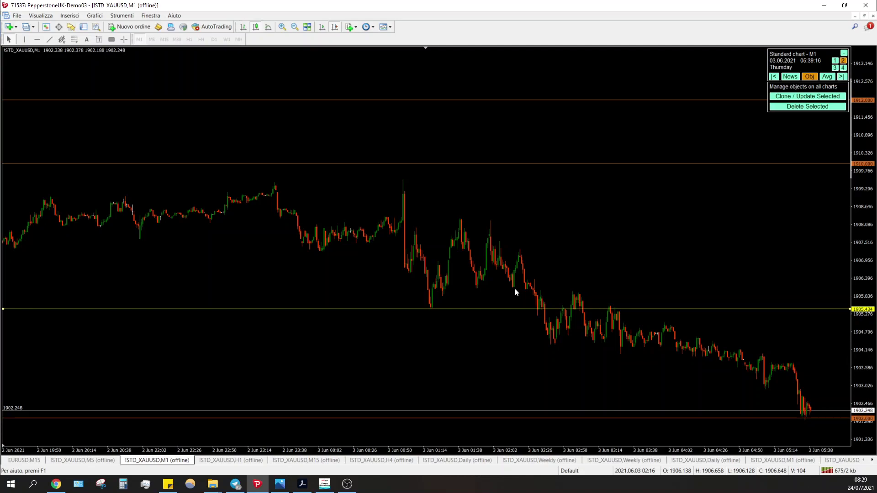
middle_click(366, 172)
left_click_drag(366, 172, 621, 310)
middle_click(525, 289)
left_click_drag(525, 289, 379, 173)
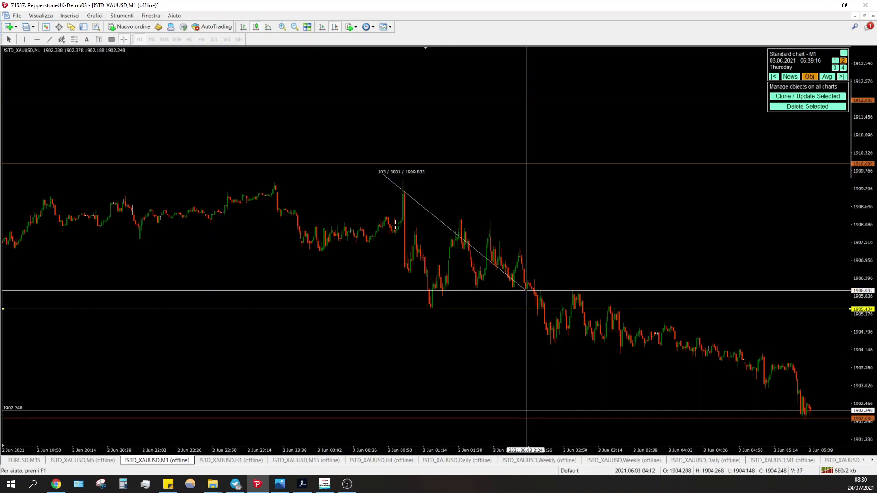
left_click_drag(395, 224, 687, 289)
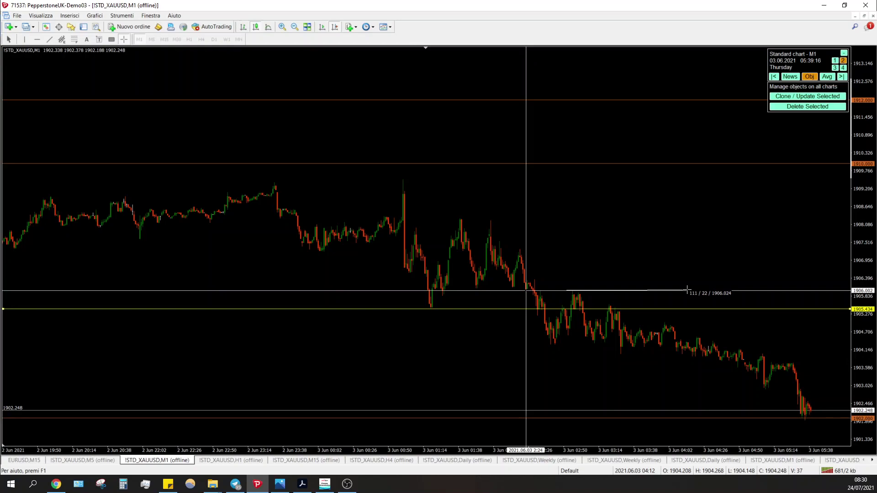
Step: Draw a descending yellow trendline from above the 01:00 high along the 3 June lower highs and adjust it to the swing highs
left_click(49, 39)
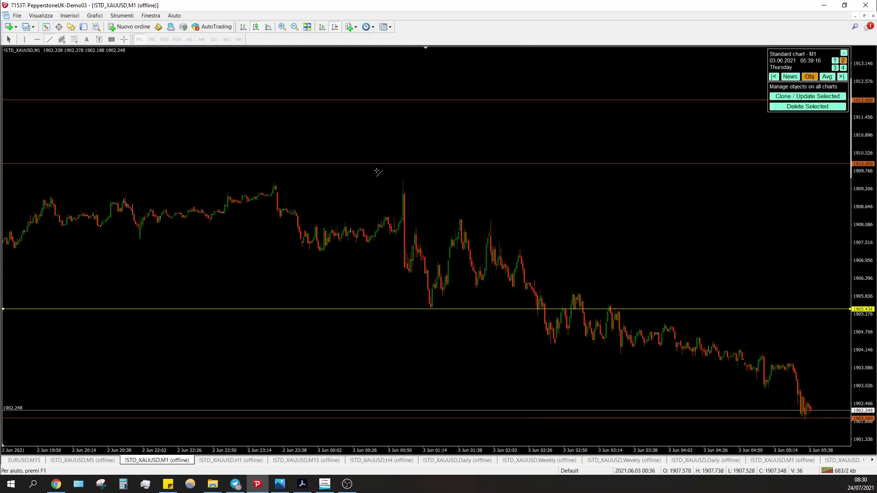
left_click_drag(383, 173, 665, 328)
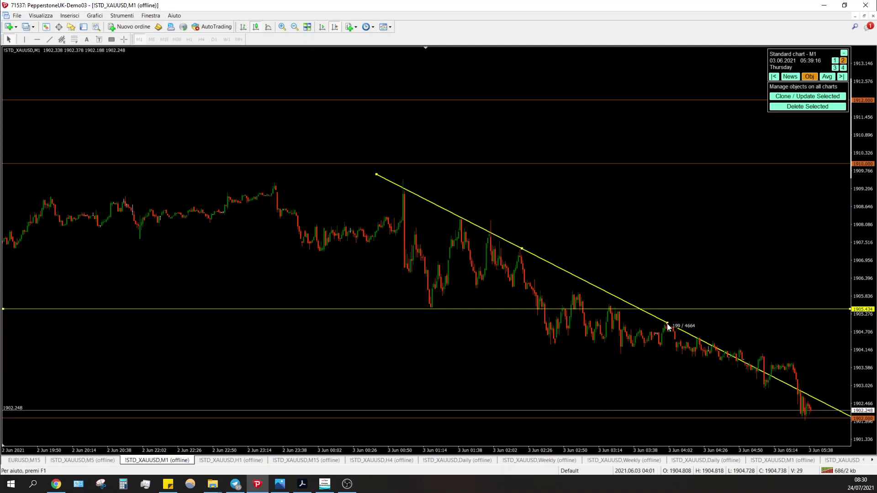
left_click_drag(667, 326, 668, 328)
double_click(564, 274)
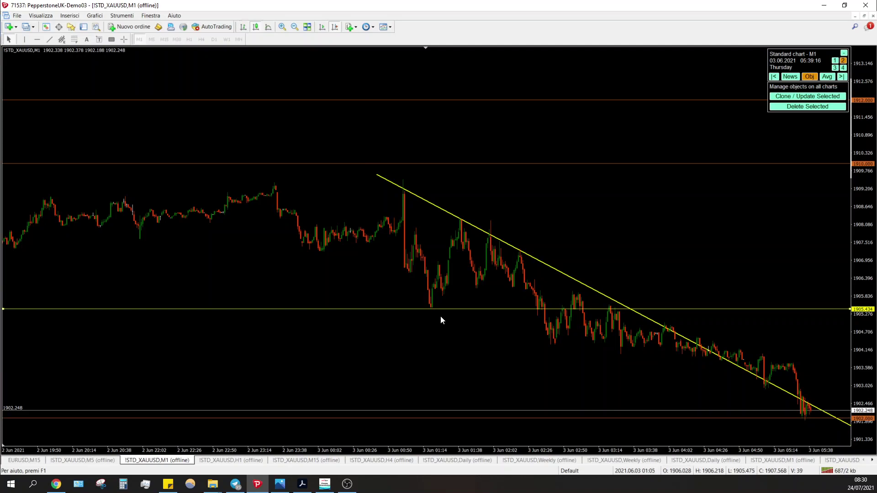
Step: Gauge the broken support near 1906.0 with the crosshair and move the yellow horizontal line up to about 1906.123
left_click_drag(440, 316, 355, 288)
middle_click(330, 294)
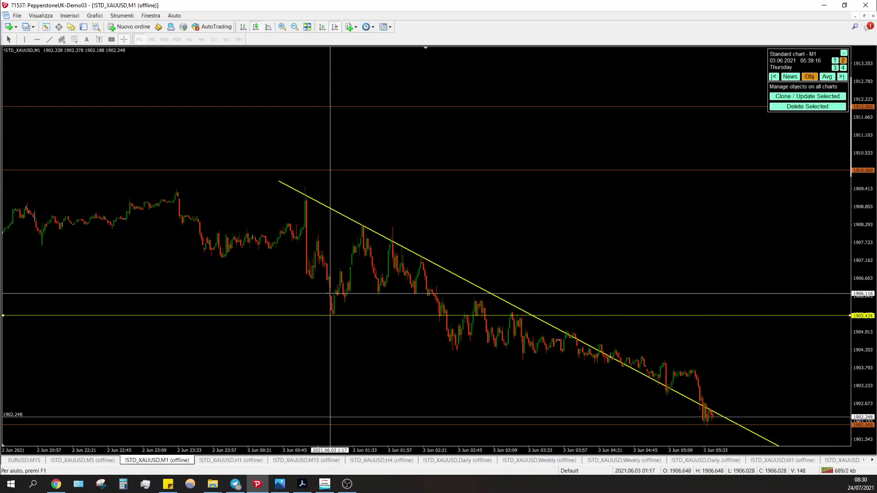
left_click_drag(330, 293, 493, 296)
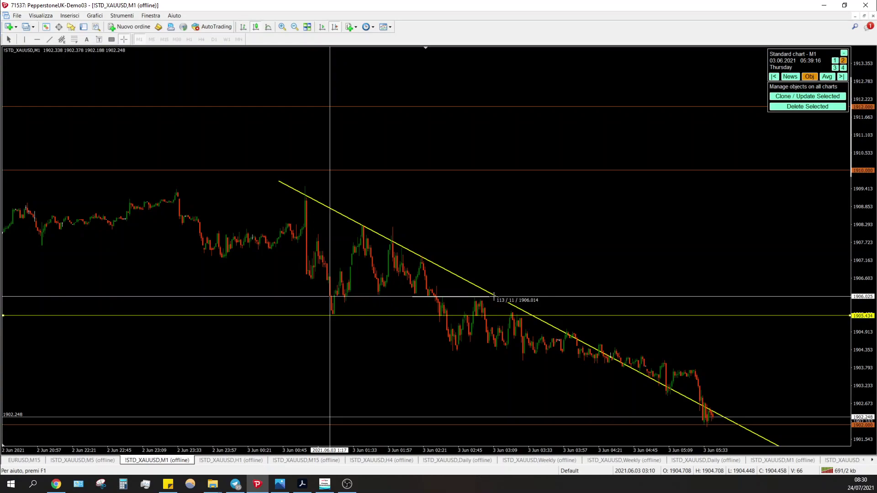
left_click_drag(8, 316, 8, 294)
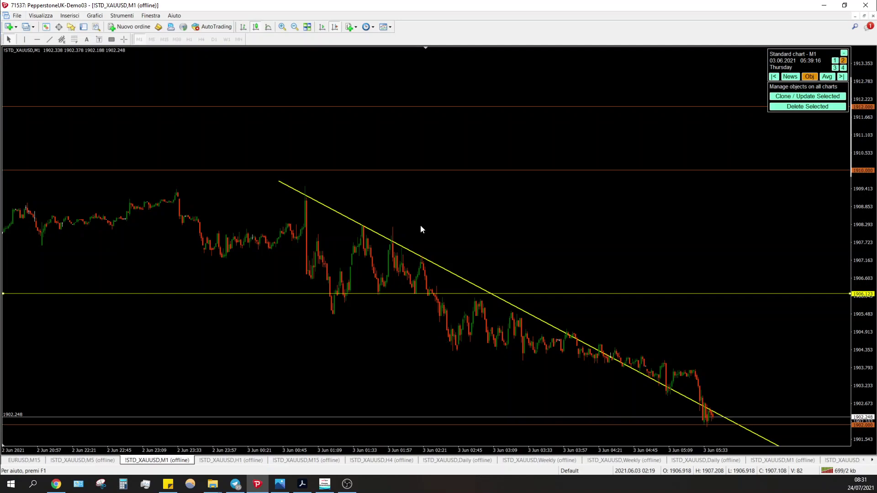
Step: Add a red text label reading "B&R AFTER BREAK OUT FROM SQUEEZE" above the descending trendline
key("t")
left_click(455, 199)
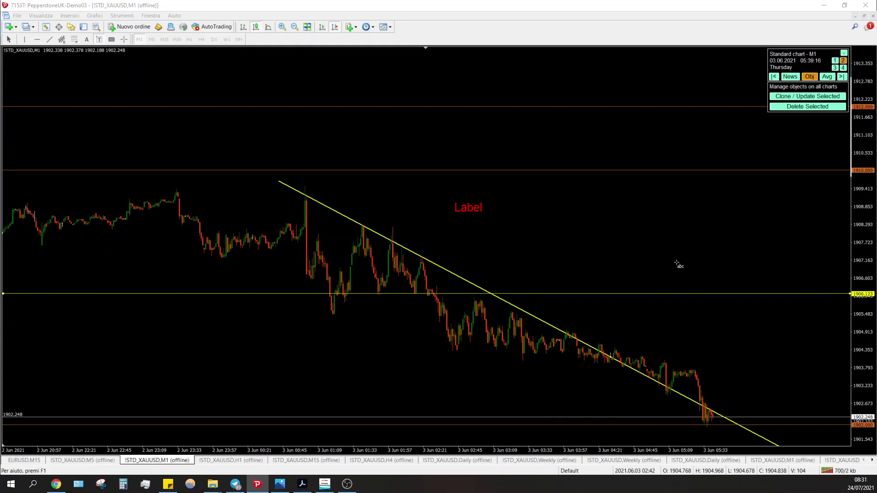
type("b7r")
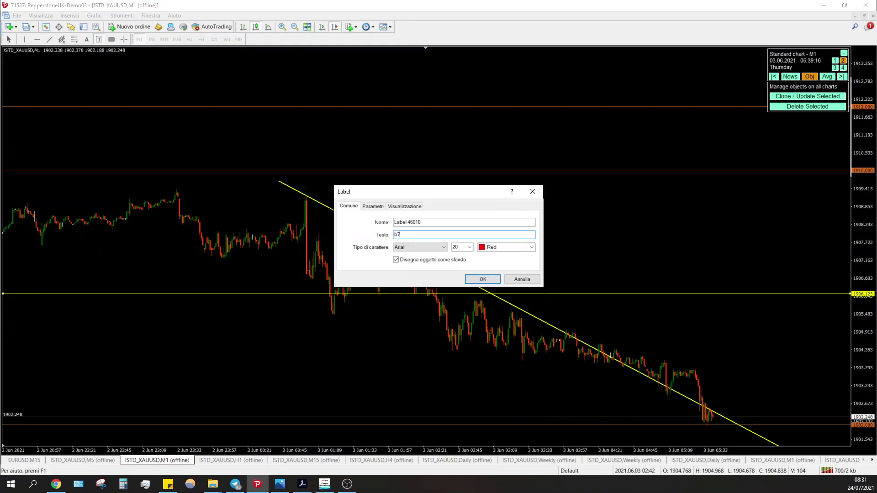
key("BackSpace")
type("bb")
key("BackSpace")
key("BackSpace")
key("BackSpace")
type("B&R AFTER BREAK OUT FROM SQUEEZE")
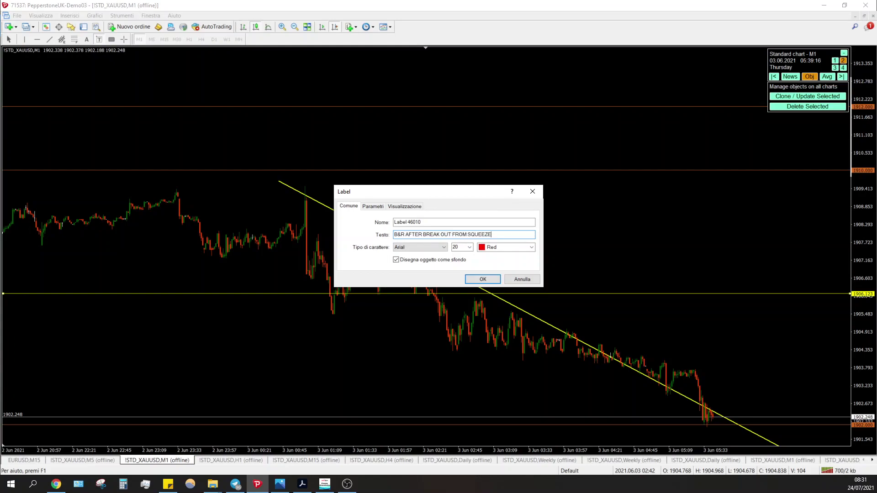
key("Return")
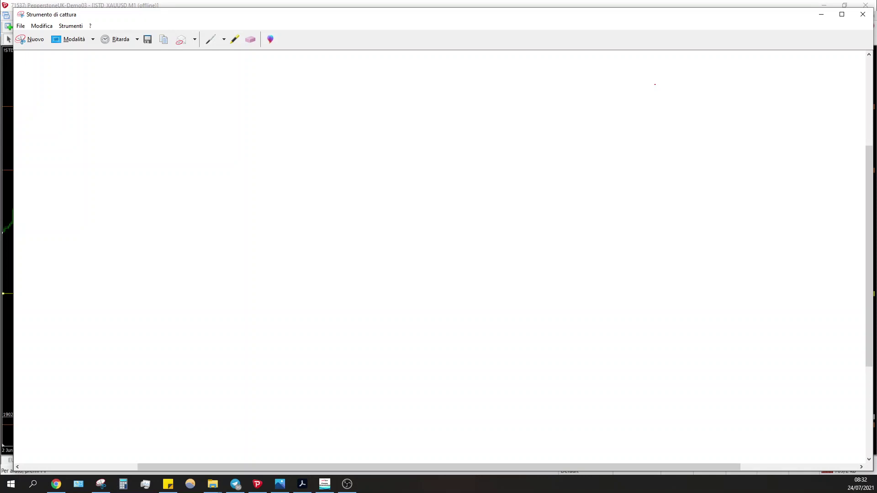
Step: Return to the XAUUSD M1 chart and lower the yellow horizontal line to about 1905.470
key("alt+Tab")
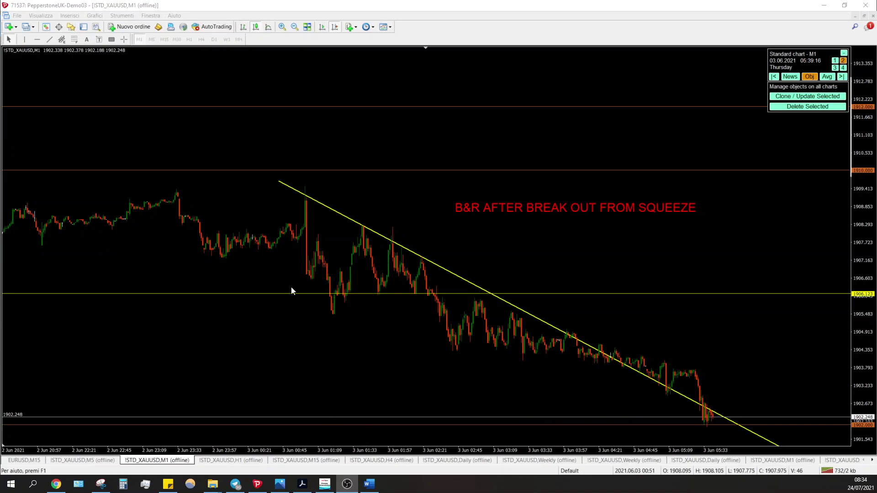
double_click(22, 294)
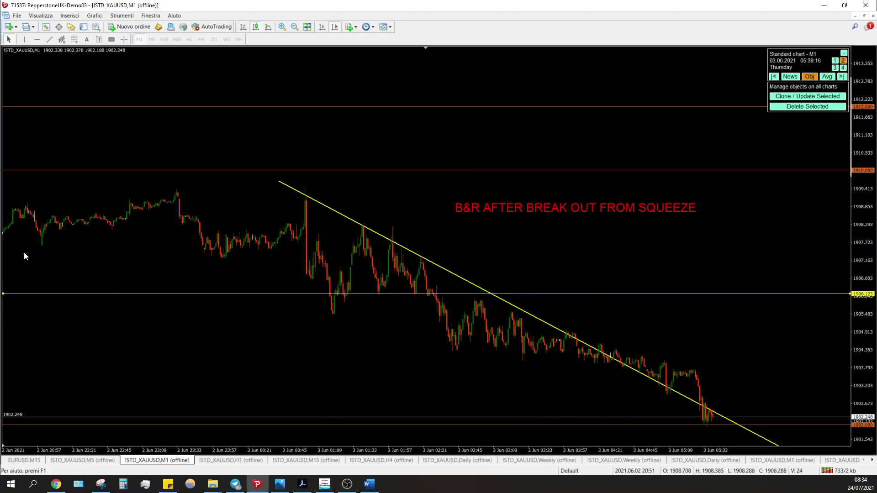
double_click(8, 294)
mouse_move(479, 309)
left_click_drag(10, 293, 9, 314)
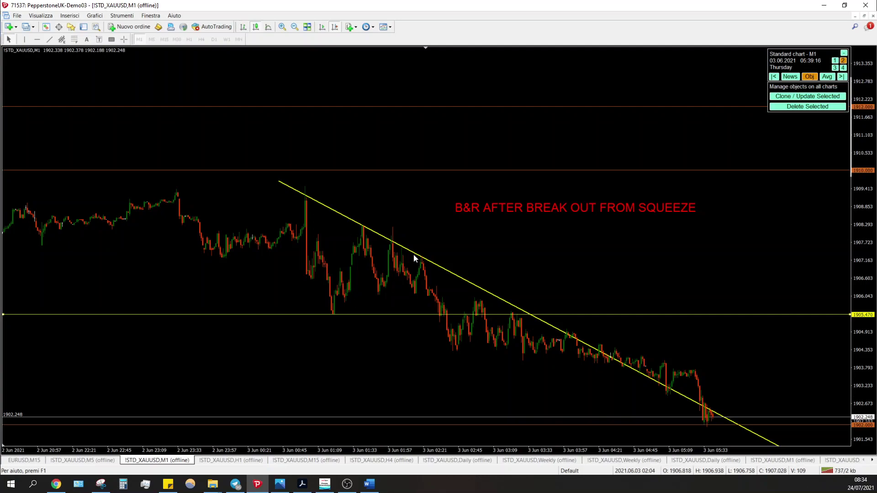
Step: Measure the swings below the yellow horizontal line between about 02:40 and 03:05 on 3 June with the crosshair
middle_click(448, 316)
left_click_drag(447, 316, 456, 350)
middle_click(468, 324)
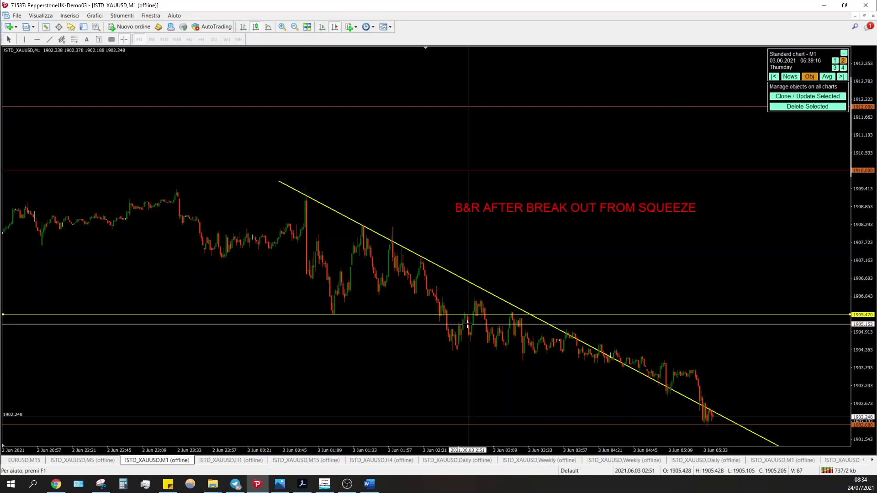
mouse_move(468, 323)
left_mouse_down()
mouse_move(443, 293)
mouse_move(480, 295)
mouse_move(443, 291)
mouse_move(470, 319)
mouse_move(481, 299)
mouse_move(487, 330)
left_mouse_up()
left_click_drag(487, 330, 487, 350)
Step: Measure the declines from the 02:50 and 03:04 candles near the yellow line down to the 05:39 and 05:08 candles
middle_click(455, 274)
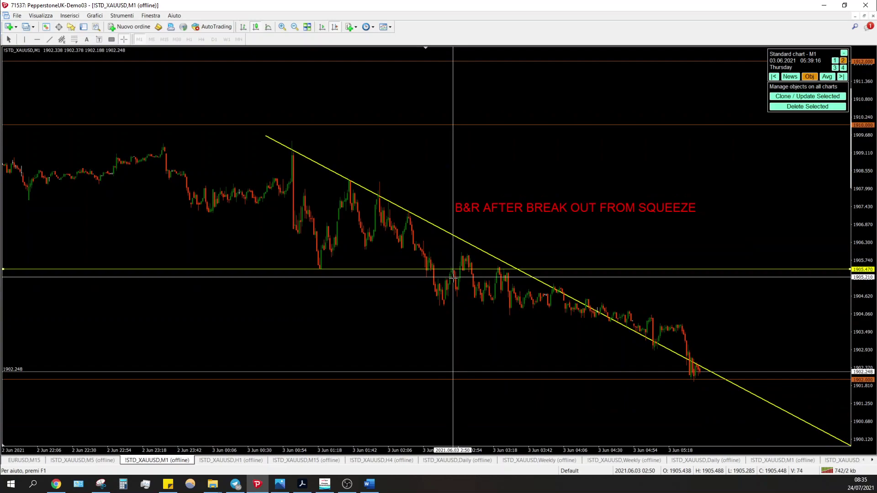
left_click_drag(456, 274, 700, 374)
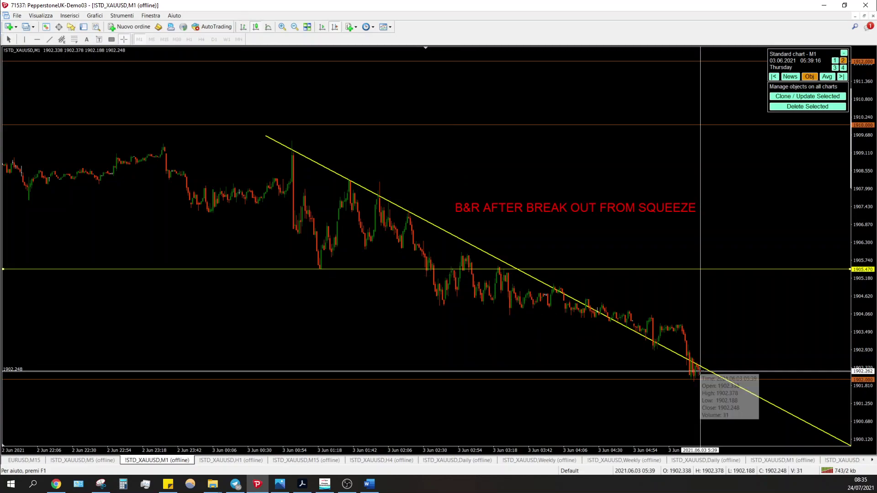
middle_click(455, 280)
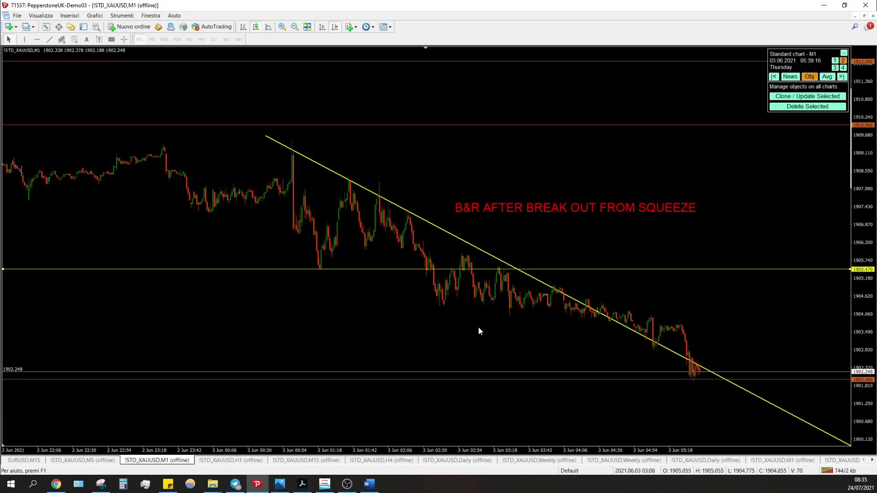
left_click_drag(599, 328, 565, 371)
middle_click(458, 267)
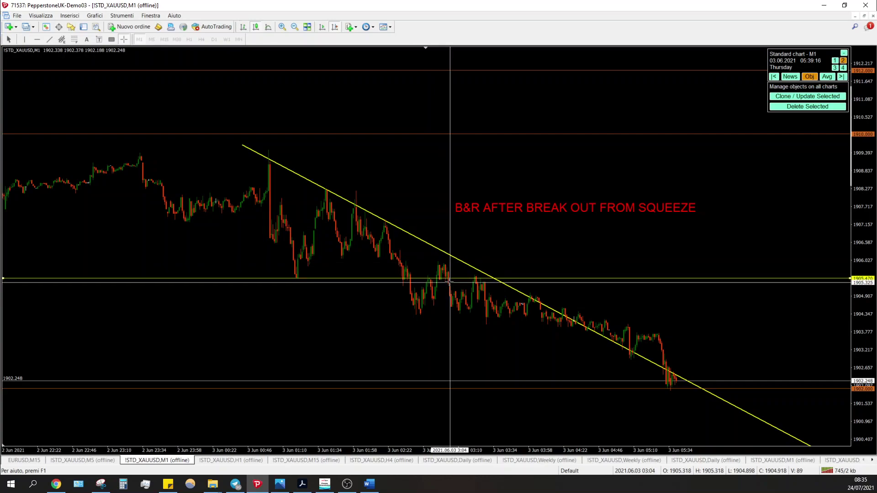
left_click_drag(450, 283, 445, 261)
left_click_drag(446, 261, 630, 351)
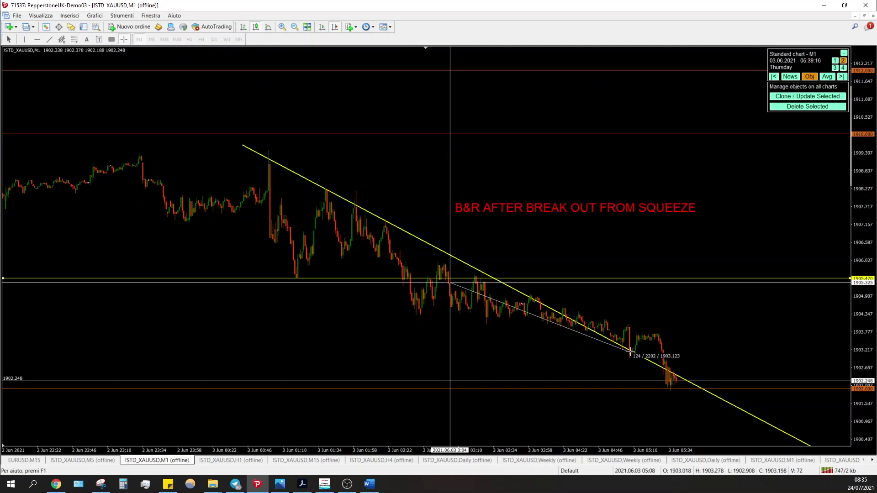
left_click_drag(629, 352, 629, 352)
Step: Measure the drop from the 03:22 retest of the yellow line down to the 03:29 low with the crosshair
middle_click(477, 279)
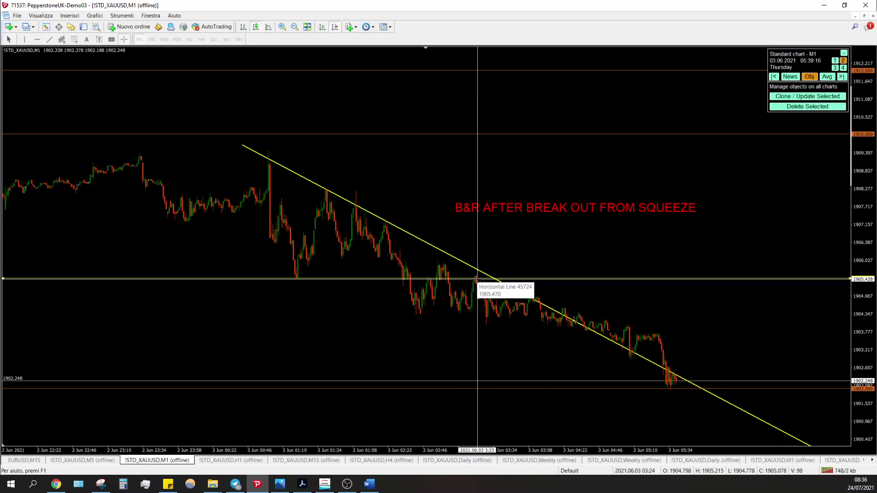
left_click_drag(476, 279, 481, 322)
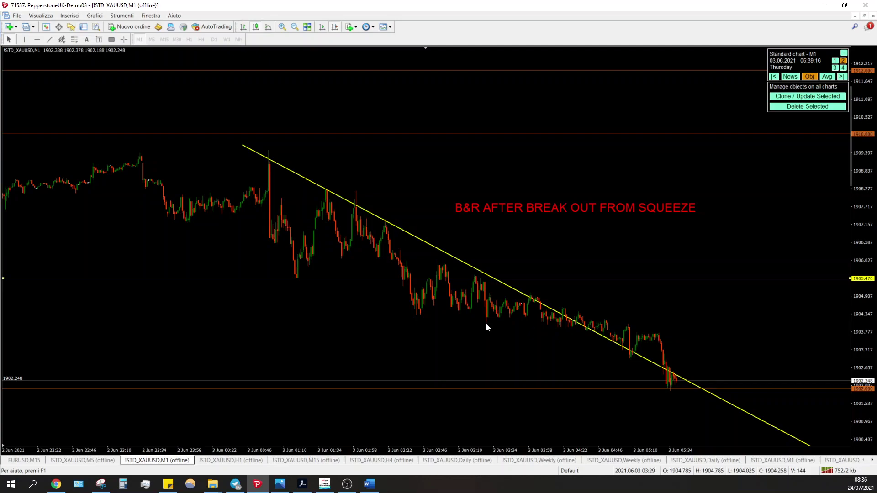
middle_click(479, 278)
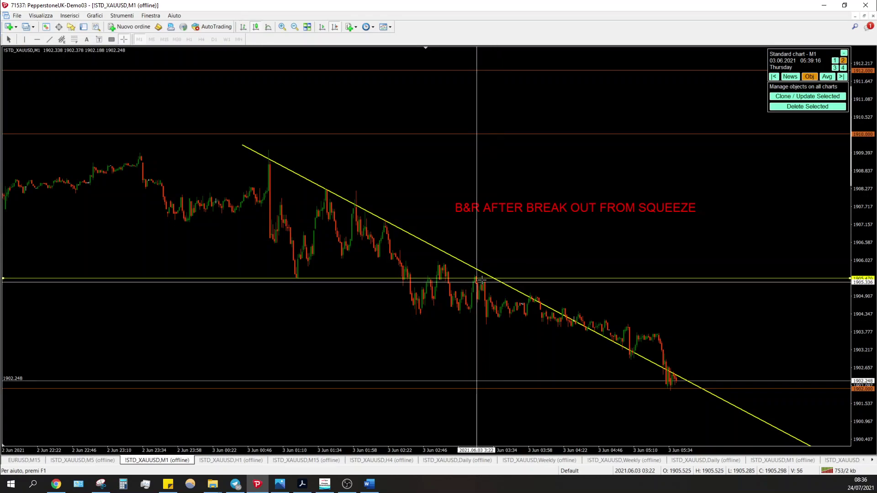
left_click_drag(479, 283, 491, 322)
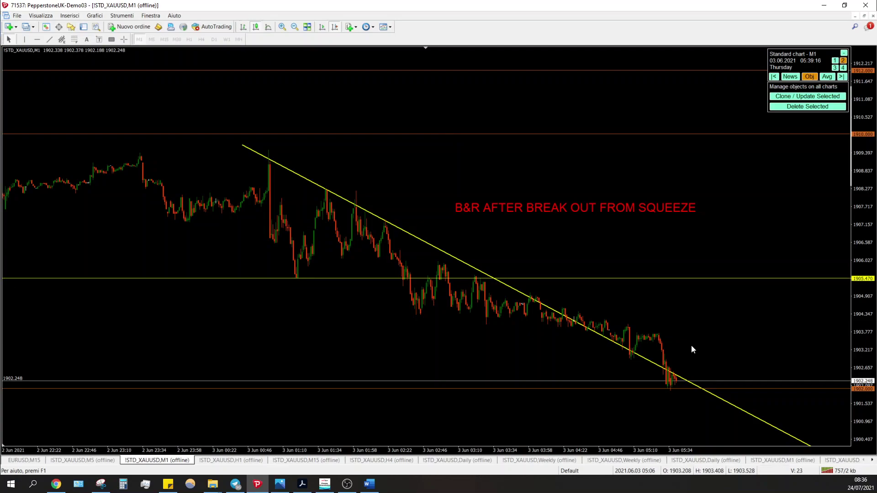
Step: Review the analysis images Gold post NY 02.06.png and GOLD 03.06 POST NY.png in the Photos app and minimize it
left_click_drag(692, 346, 665, 333)
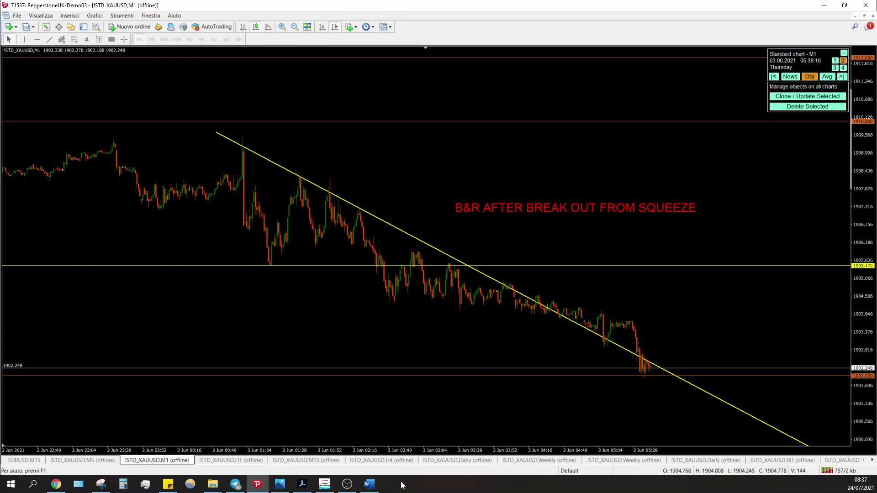
left_click(279, 483)
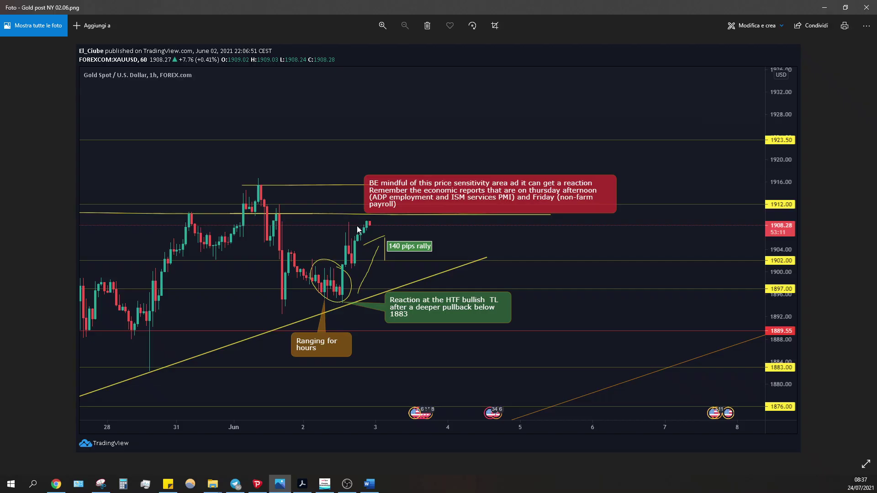
key("Right")
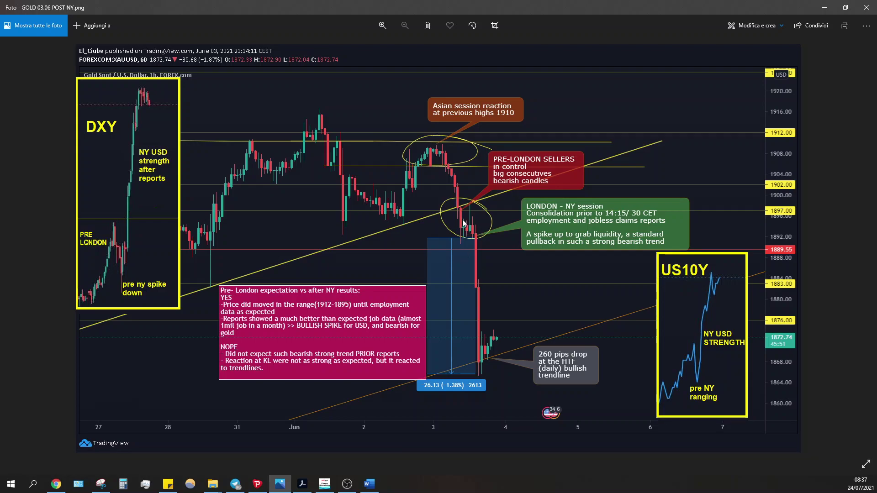
left_click(826, 7)
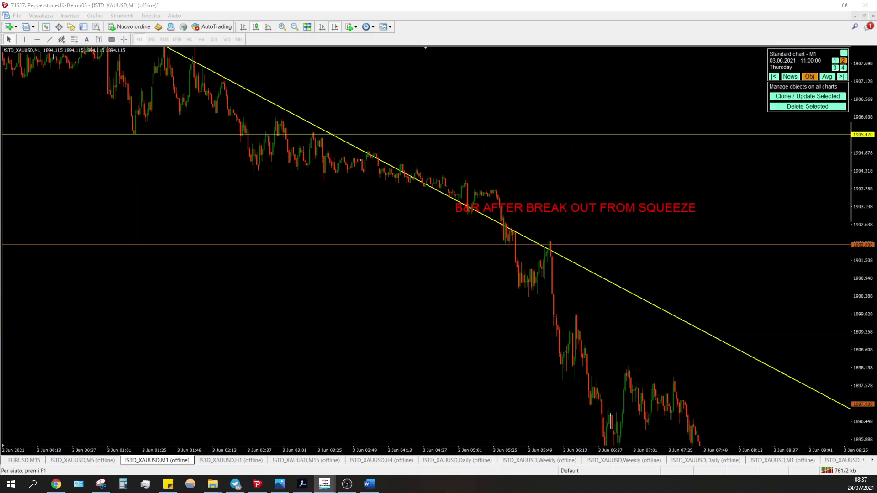
Step: Delete the descending yellow trendline that starts above the 01:00 high on 3 June
left_click(475, 266)
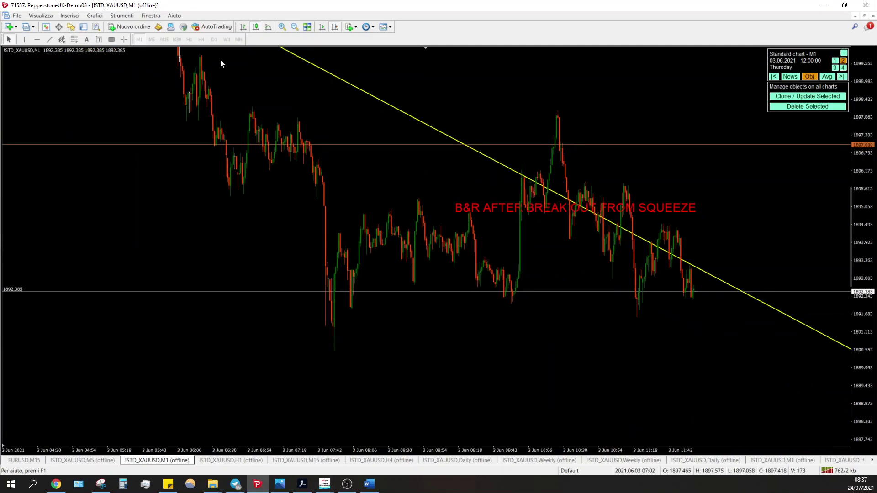
left_click_drag(451, 247, 665, 409)
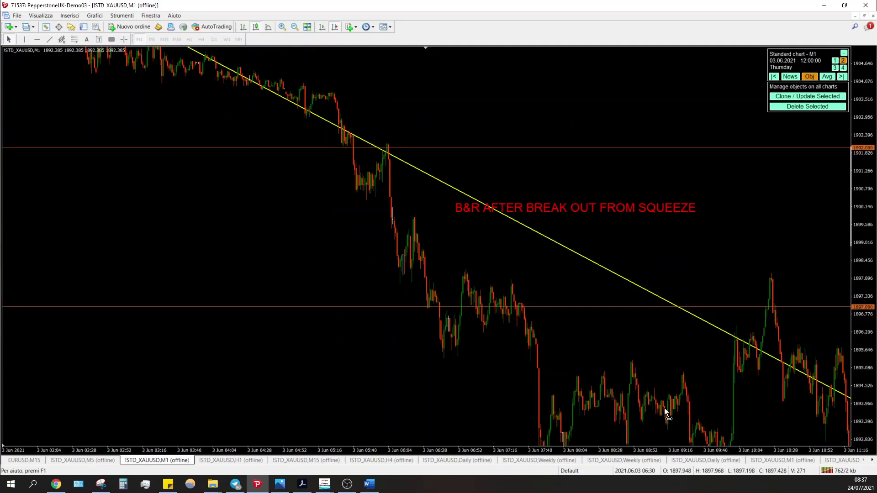
left_click_drag(292, 150, 631, 416)
left_click_drag(607, 273, 321, 162)
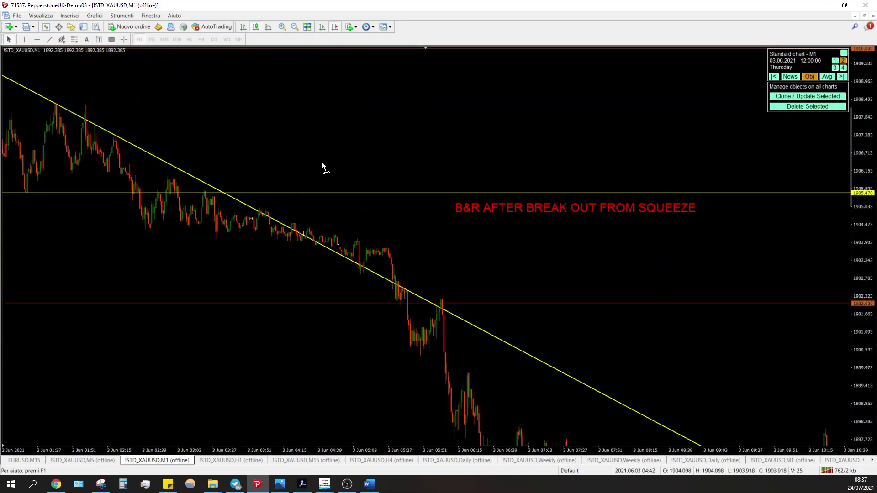
left_click_drag(645, 387, 834, 410)
left_click_drag(367, 145, 454, 223)
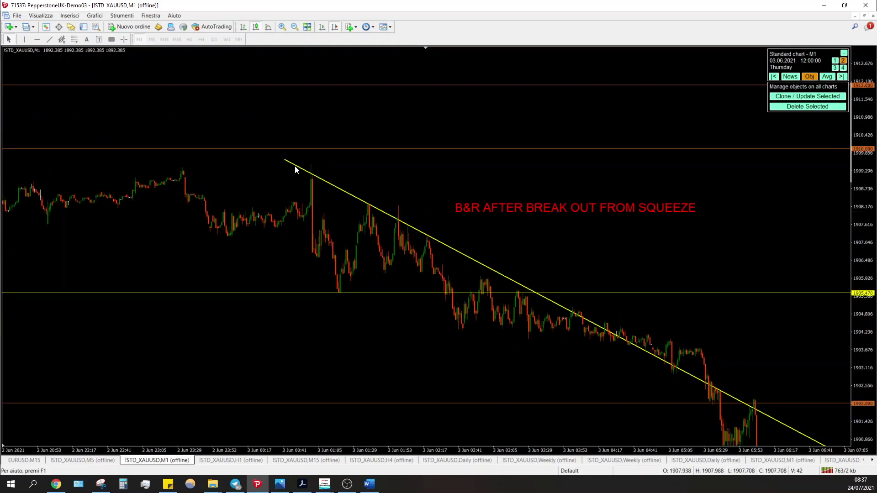
right_click(294, 166)
left_click(317, 190)
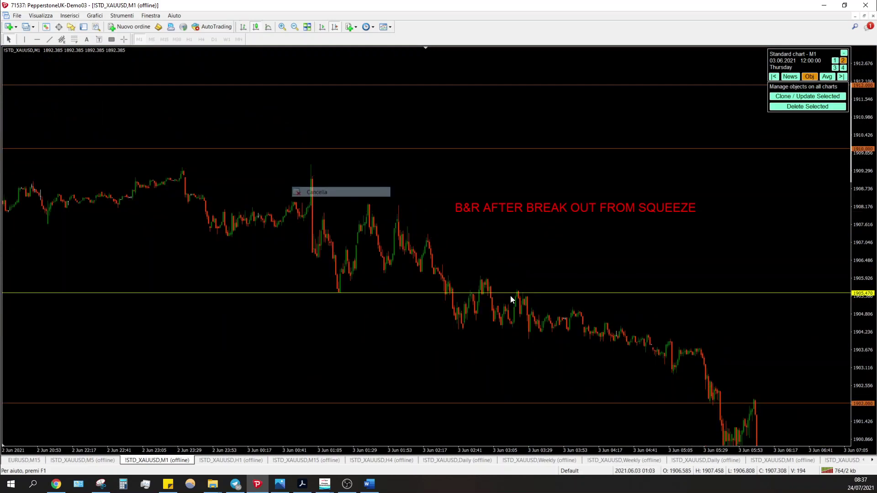
Step: Examine the 3 June price action up to 12:00 and compare it with the GOLD 03.06 POST NY.png image in Photos
left_click_drag(676, 383, 303, 204)
left_click_drag(497, 322, 303, 115)
left_click_drag(504, 284, 464, 238)
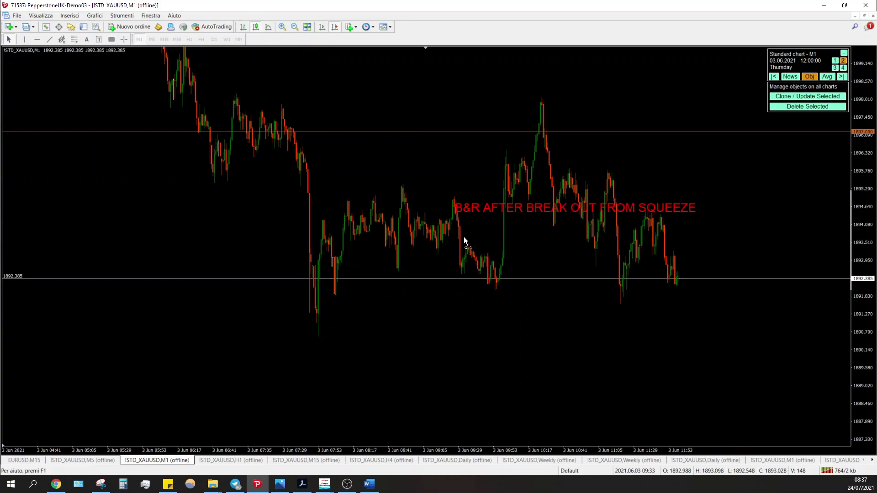
scroll(464, 241, "down", 3)
key("alt+Tab")
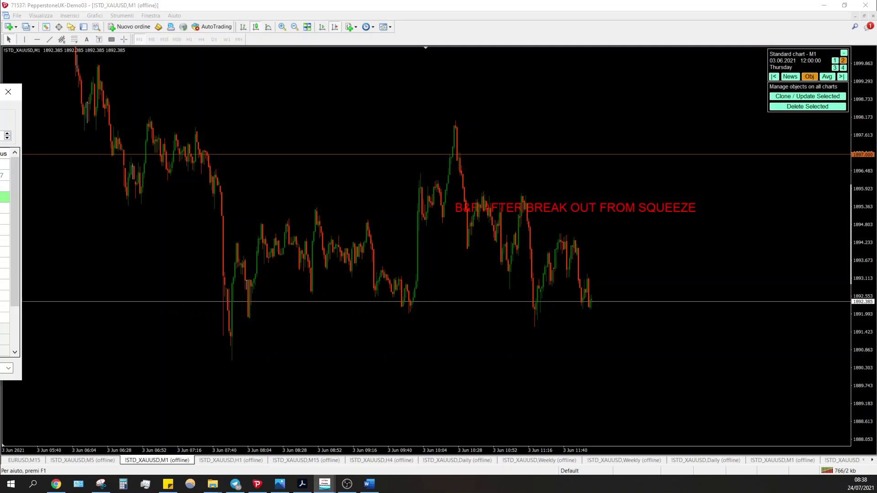
key("alt+Tab")
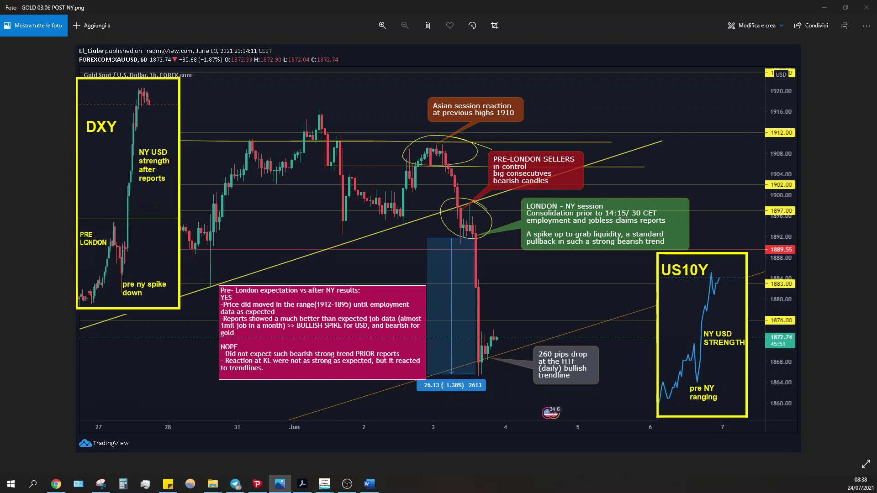
Step: Return to the M1 chart and delete the "B&R AFTER BREAK OUT FROM SQUEEZE" label
key("alt+Tab")
double_click(458, 209)
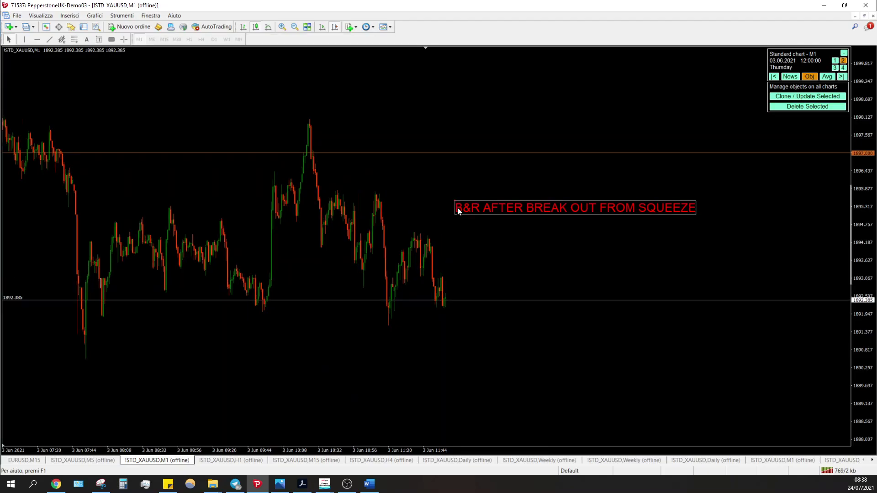
right_click(458, 210)
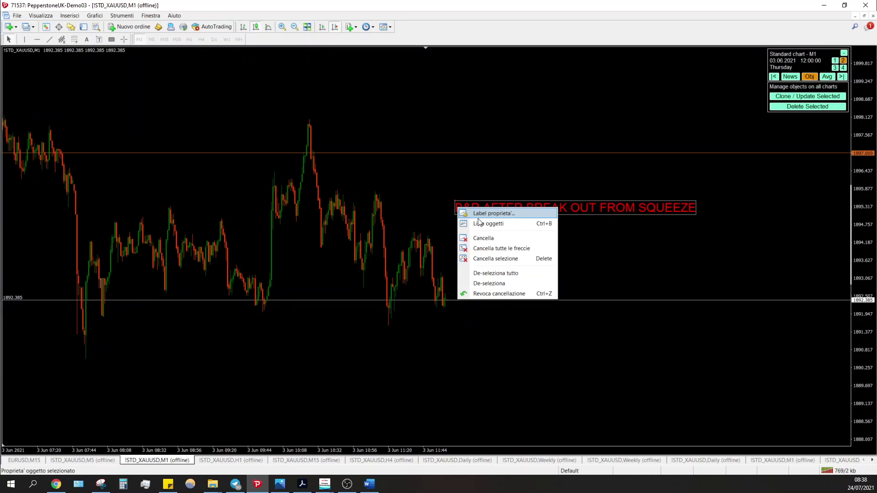
left_click(483, 238)
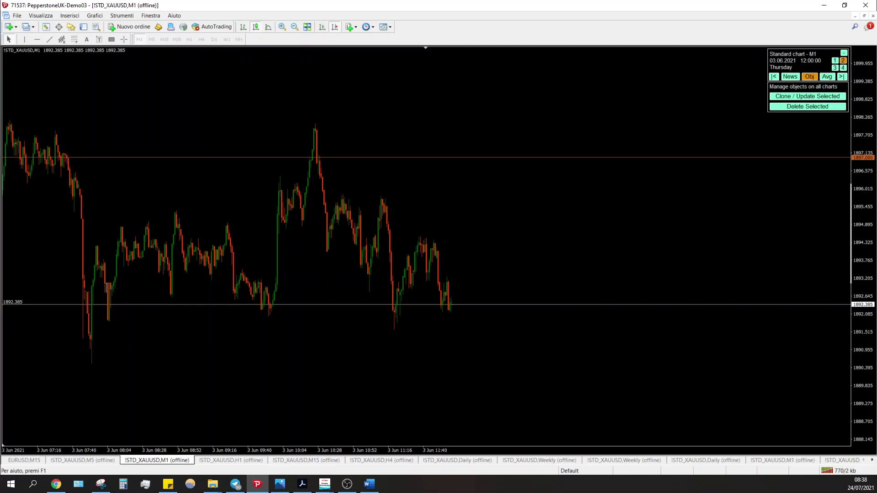
Step: Advance the replay to 12:15 on 3 June and widen the chart's price and time range to show the whole decline
key("alt+Tab")
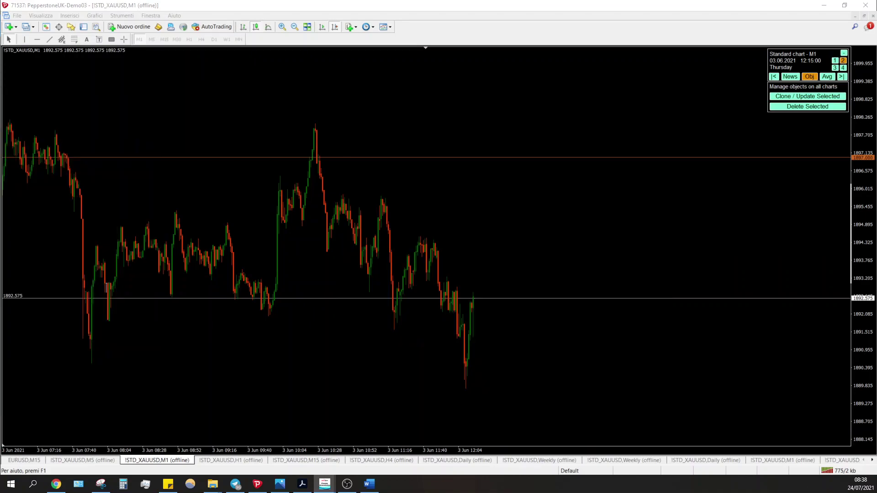
left_click_drag(860, 206, 857, 273)
key("minus")
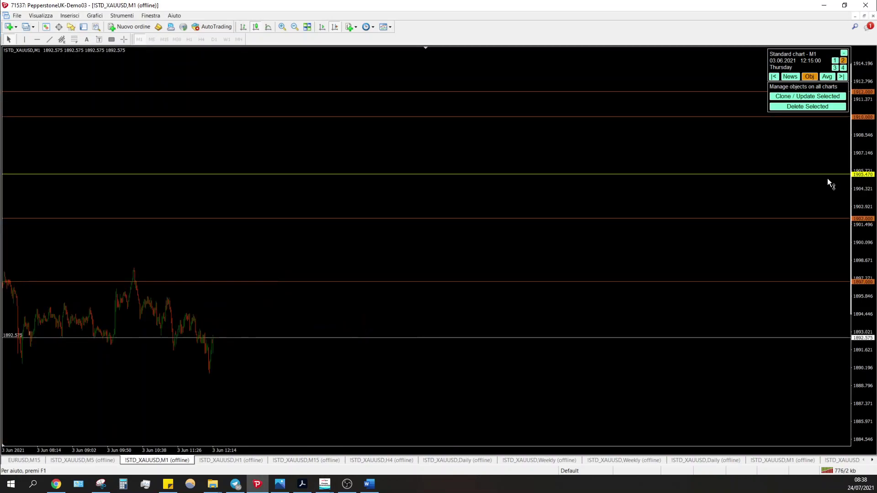
left_click_drag(199, 373, 472, 310)
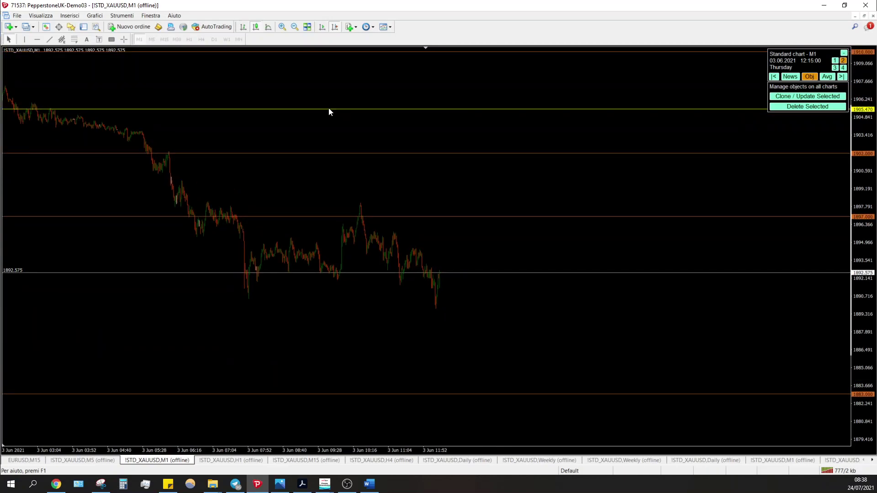
Step: Place a horizontal line at about 1889.947, level with the low formed before 12:15 on 3 June
left_click(269, 291)
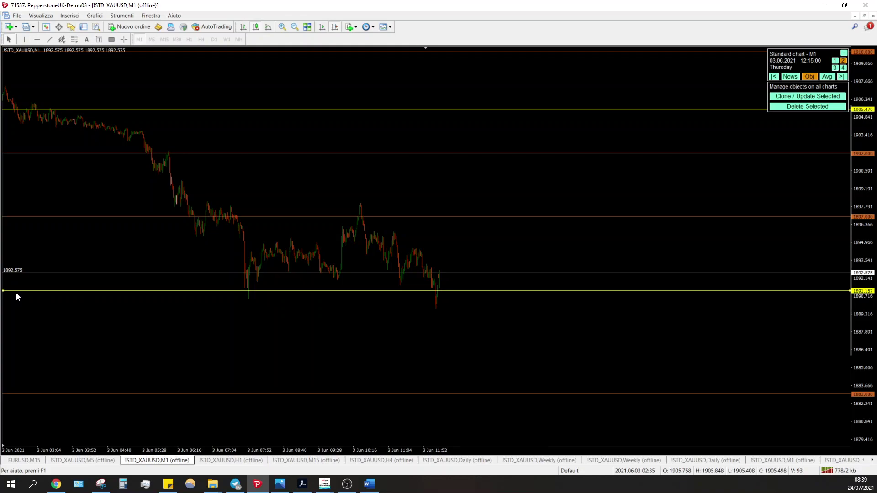
left_click_drag(17, 293, 10, 309)
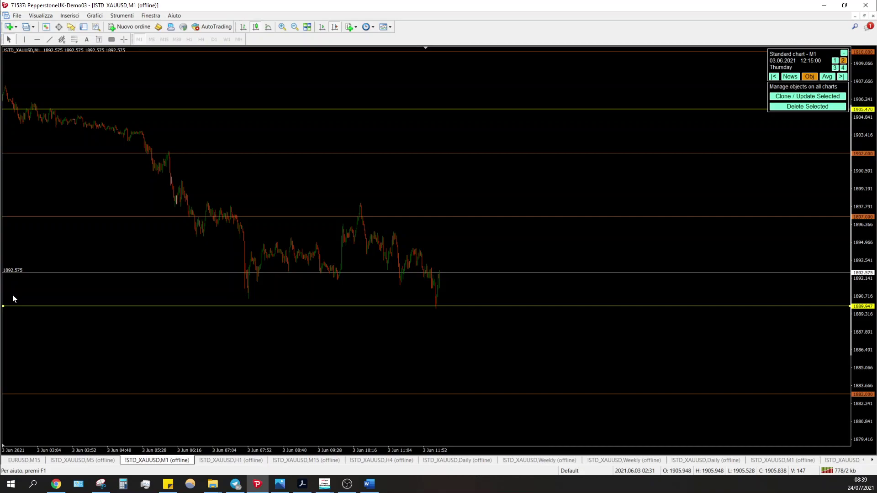
double_click(7, 306)
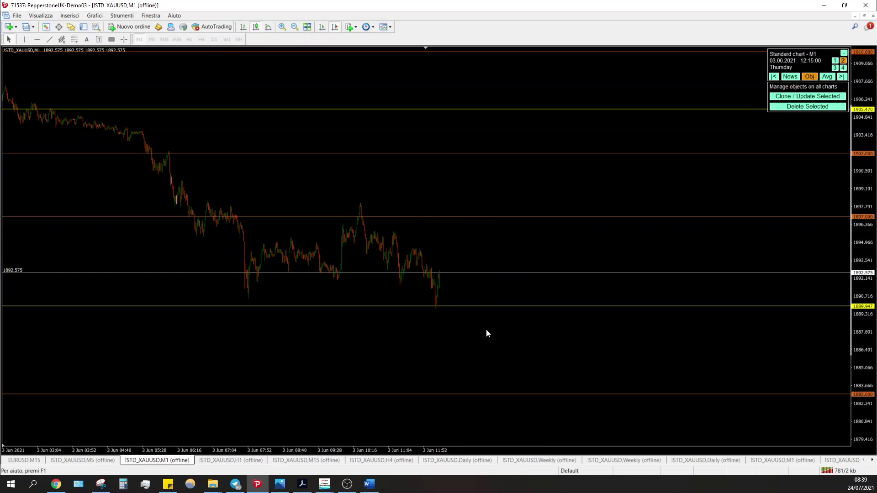
Step: Advance the replay to 12:56:31 on 3 June and frame the breakdown between the 1889.947 line and the 1883.000 level
key("plus")
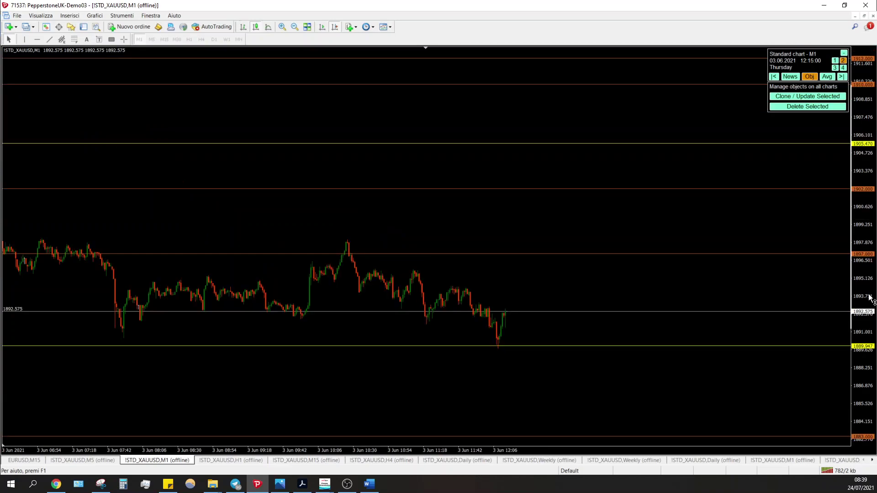
left_click_drag(869, 296, 869, 273)
left_click_drag(480, 315, 425, 259)
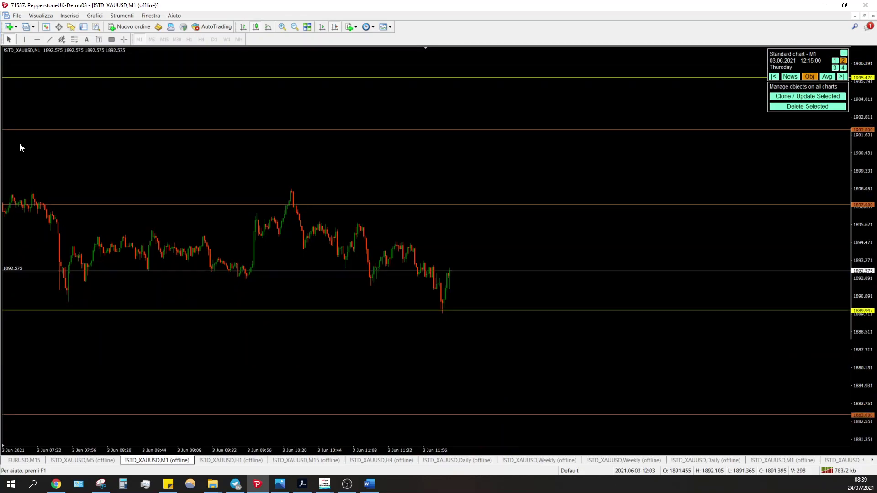
key("alt+Tab")
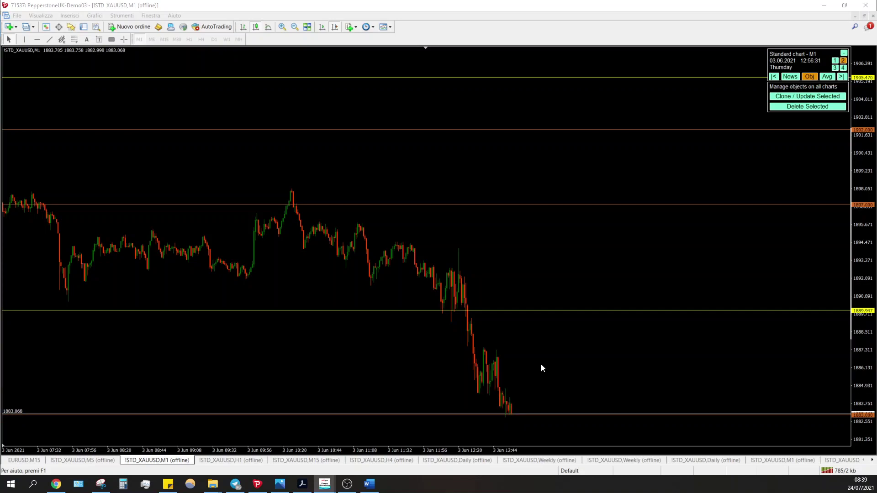
left_click_drag(541, 364, 623, 262)
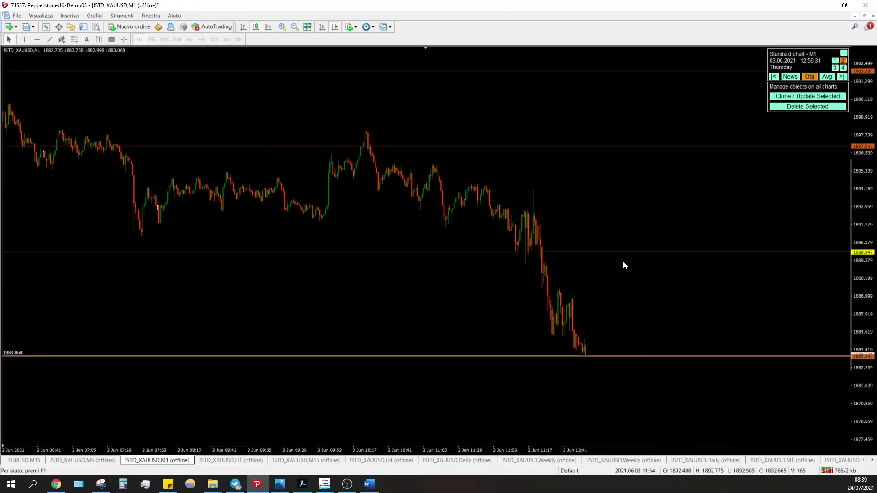
Step: Measure from the 1889.947 break to the preceding highs and down towards 1883.000, and check the 12:20 spike with the crosshair
middle_click(543, 252)
left_click_drag(543, 253, 526, 207)
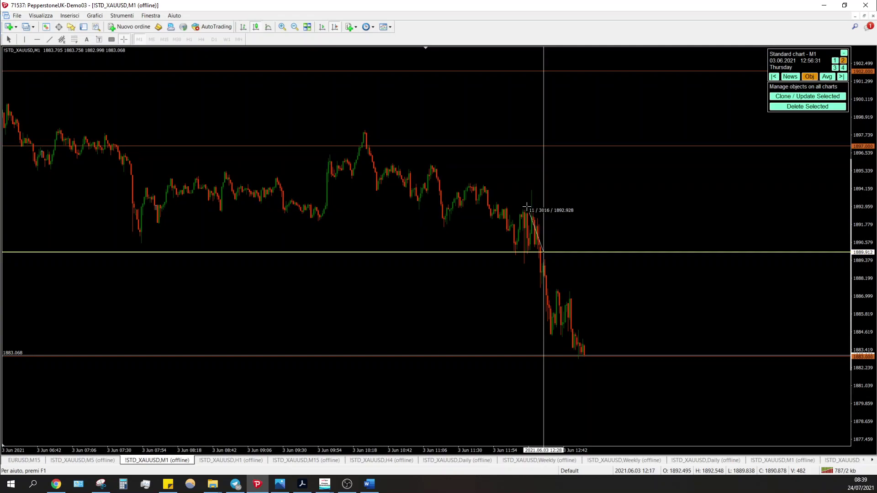
left_click_drag(527, 207, 576, 344)
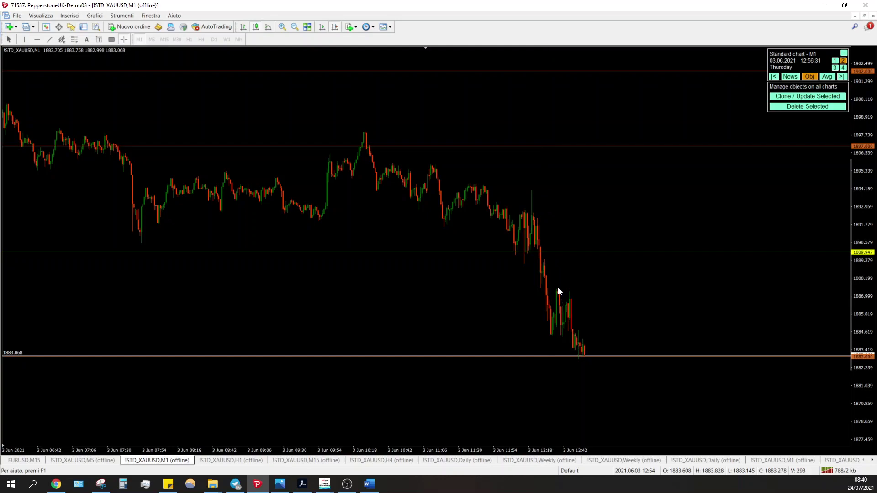
left_click_drag(558, 287, 542, 284)
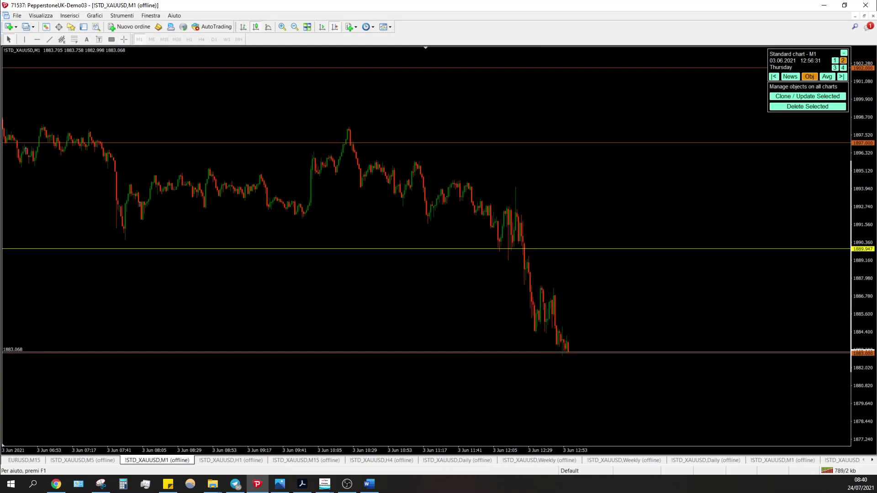
middle_click(571, 311)
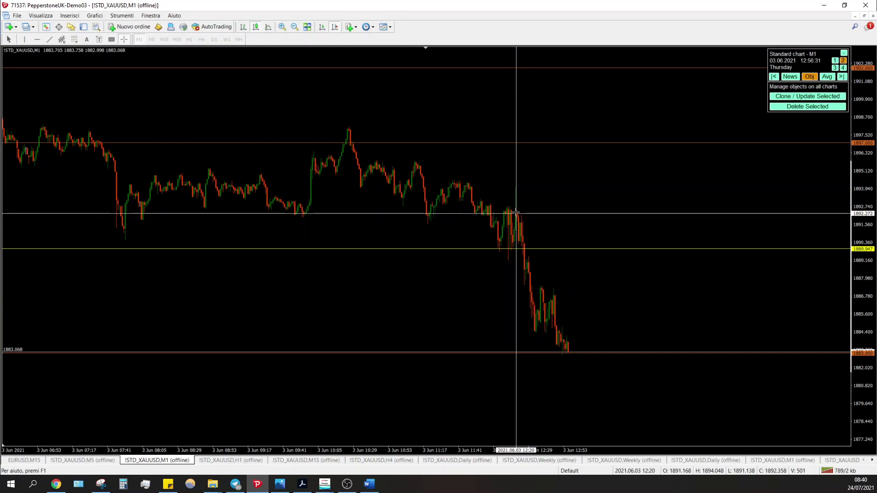
left_click(516, 212)
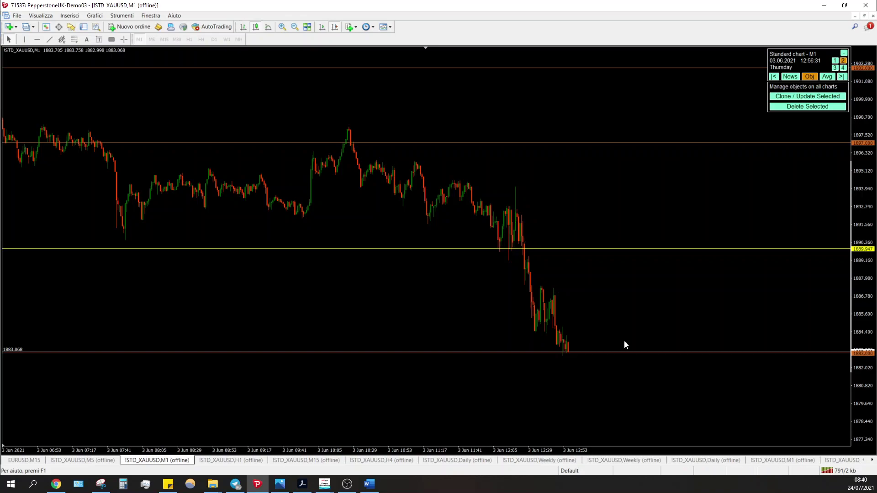
left_click_drag(624, 340, 576, 303)
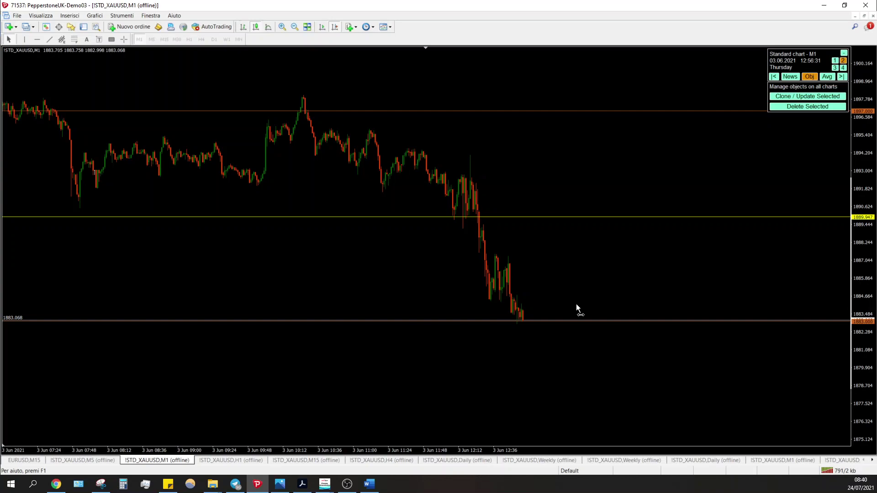
left_click_drag(576, 304, 575, 303)
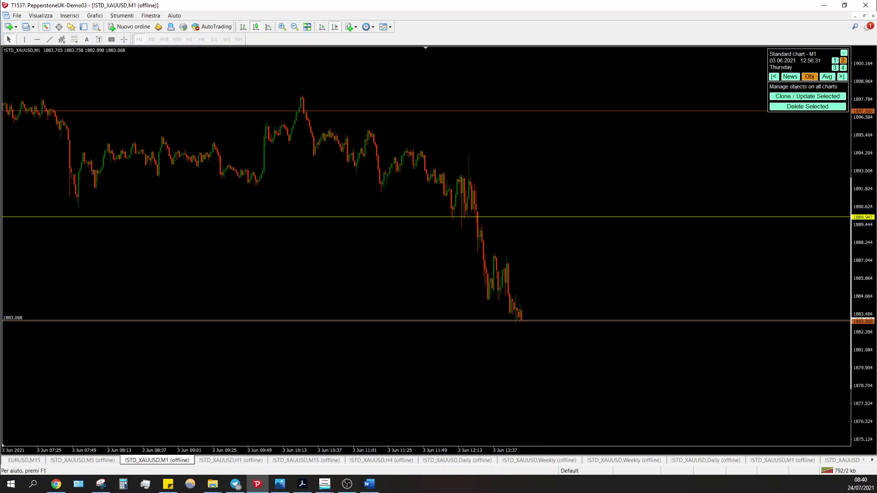
Step: Bring the Economic News window over the chart, check the 12:30 USD releases on 3 June, and move the window away
key("alt+Tab")
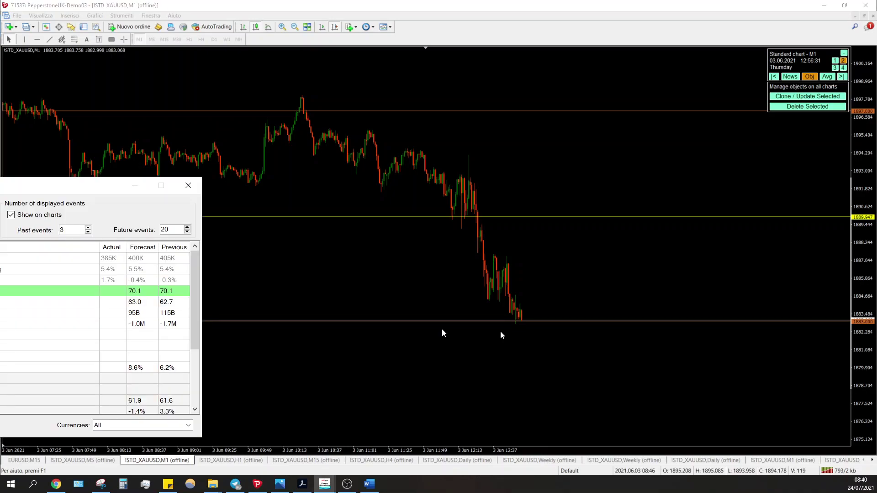
left_click_drag(501, 332, 129, 145)
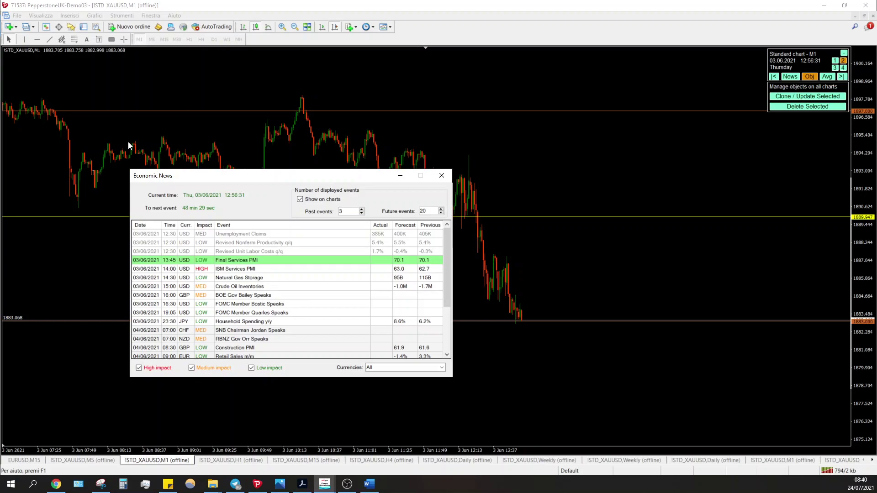
left_click_drag(128, 143, 0, 119)
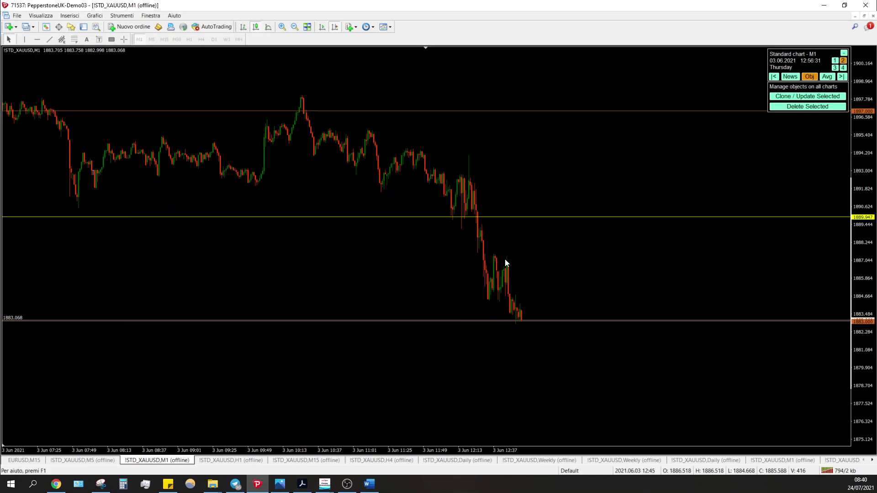
Step: Rewind the replay to 12:00 on 3 June and add a red "REPORT SETUP" label to the M1 chart
left_click_drag(506, 263, 388, 221)
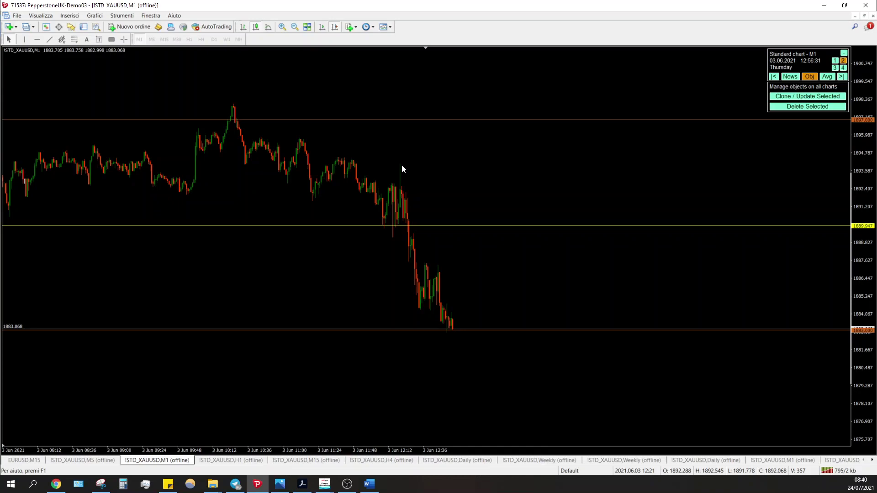
key("plus")
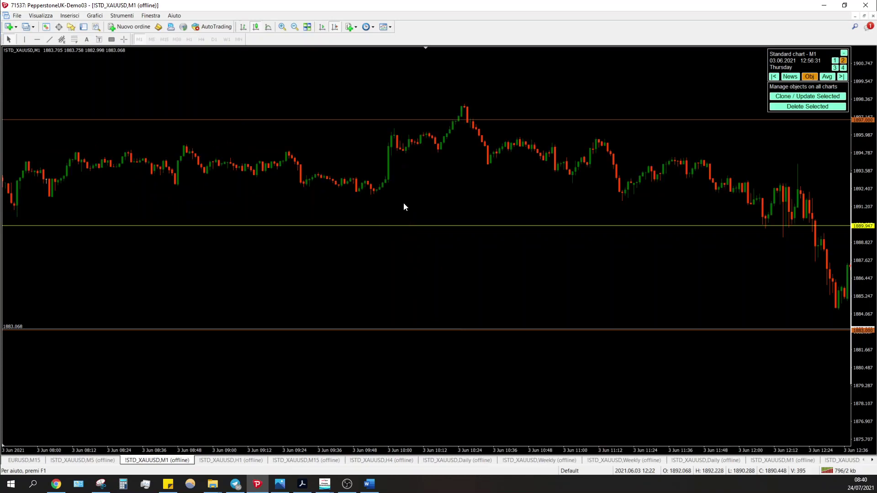
left_click_drag(711, 289, 683, 299)
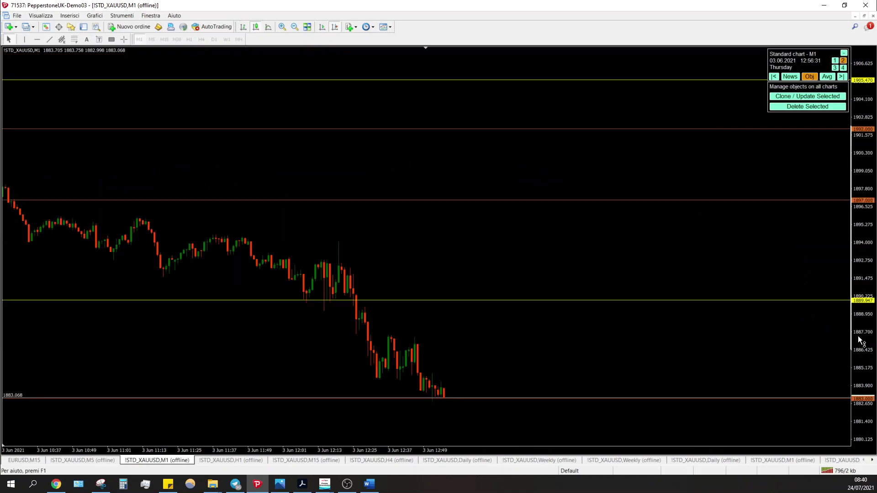
left_click_drag(860, 340, 525, 118)
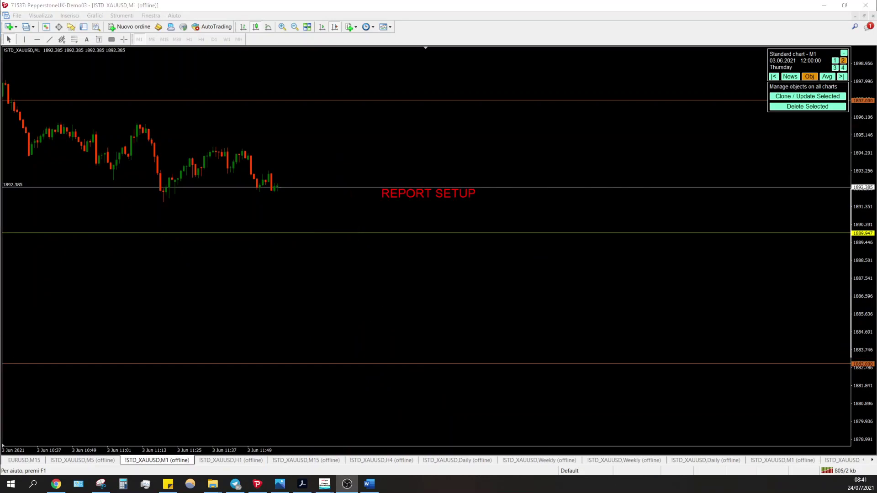
left_click(451, 294)
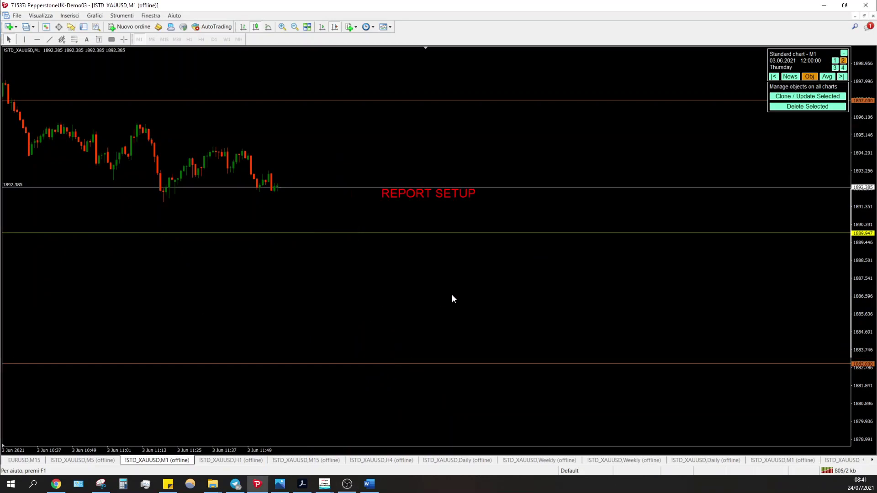
Step: Trace the decline from the 10:24 high with the crosshair and move the "REPORT SETUP" label farther from the candles
left_click_drag(329, 288, 224, 322)
middle_click(145, 159)
left_click_drag(138, 153, 548, 273)
double_click(401, 193)
left_click_drag(401, 193, 608, 194)
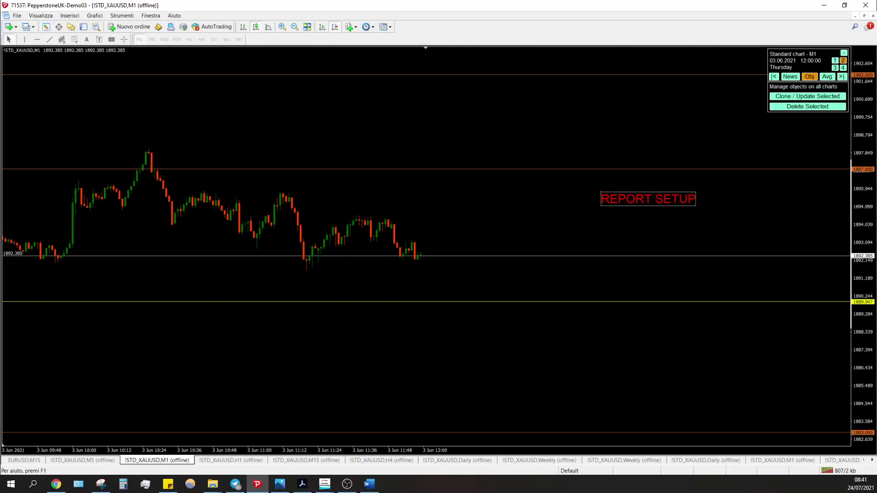
Step: Advance the replay to 12:15 on 3 June and trace the decline from the morning high with the crosshair
key("alt+Tab")
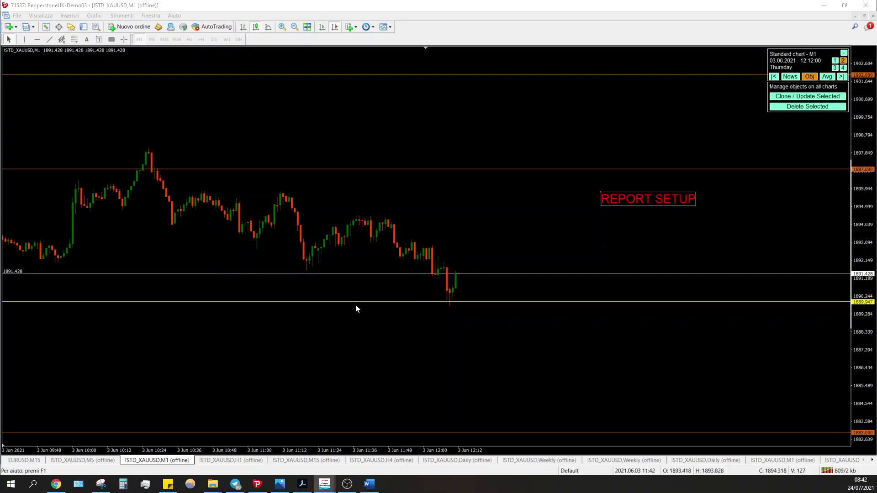
left_click_drag(182, 368, 174, 349)
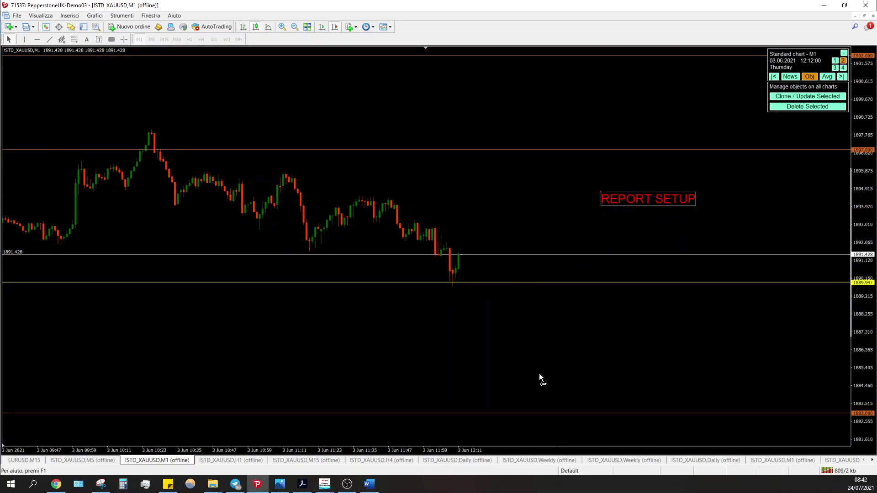
left_click_drag(561, 376, 228, 375)
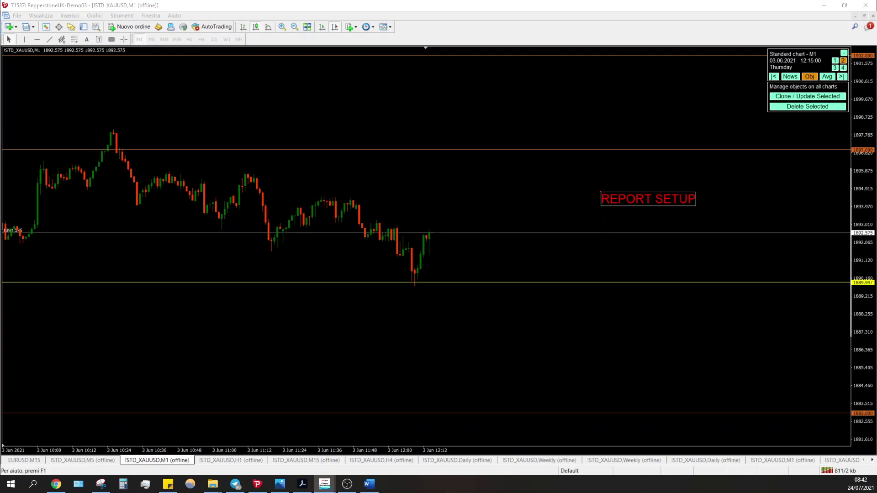
left_click_drag(415, 351, 405, 396)
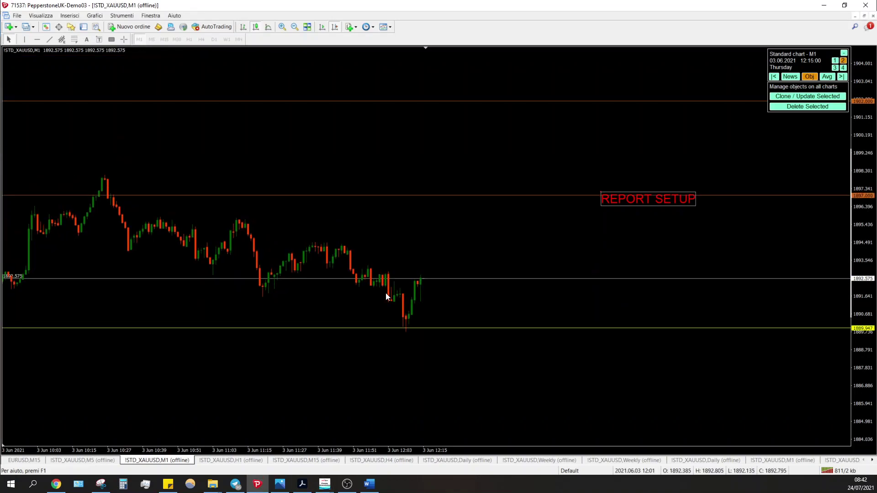
middle_click(409, 247)
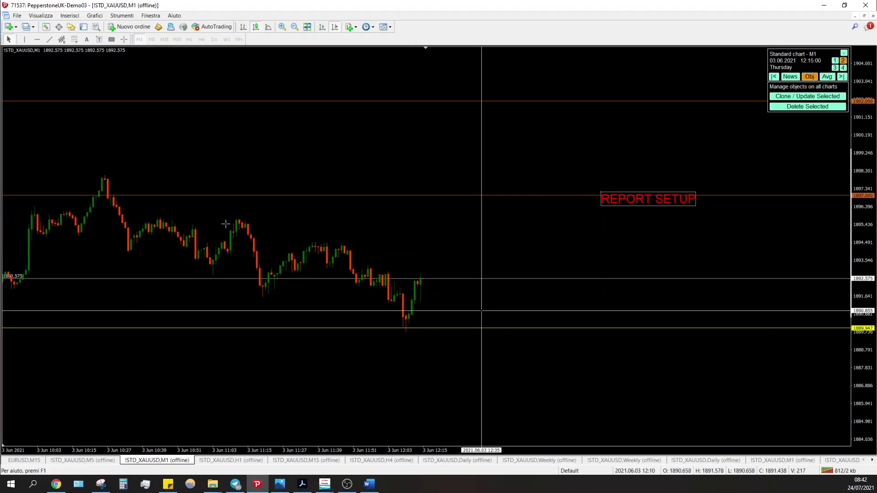
left_click_drag(92, 173, 661, 339)
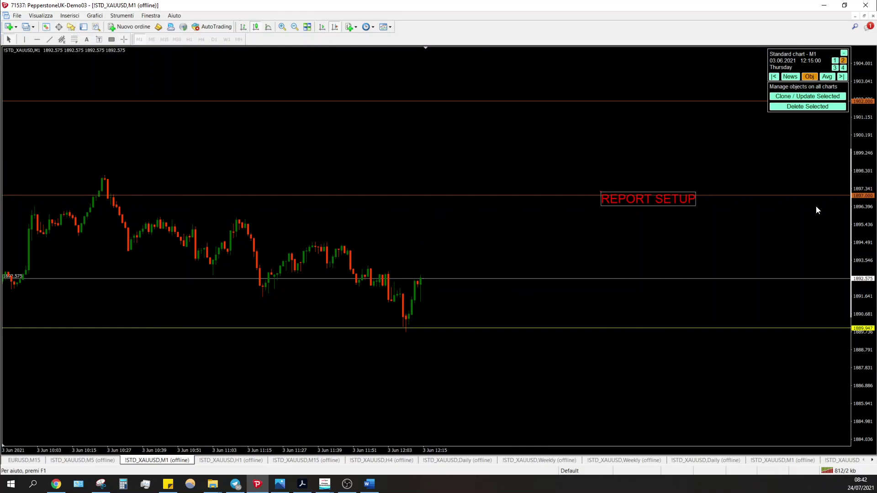
Step: Reposition the "REPORT SETUP" label in the empty area after the last candles, just below the 1897.000 level, and deselect it
left_click_drag(612, 206, 676, 216)
double_click(615, 199)
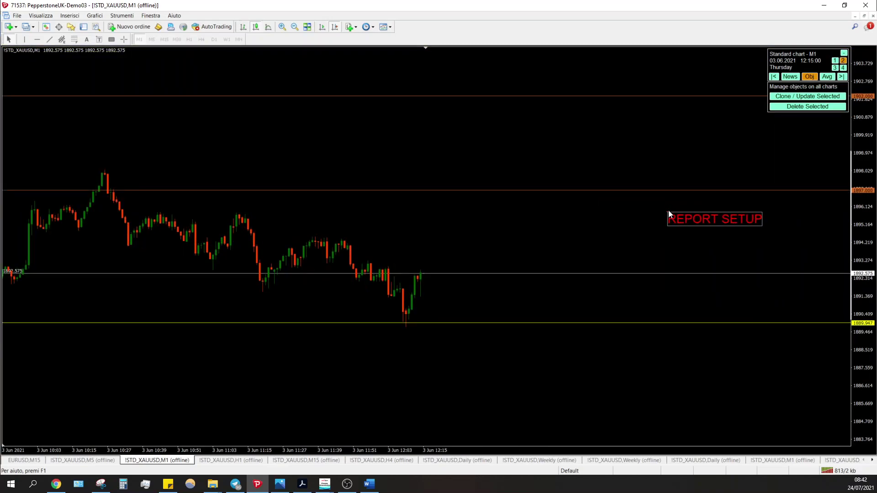
left_click(548, 226)
double_click(672, 225)
left_click_drag(672, 225, 534, 198)
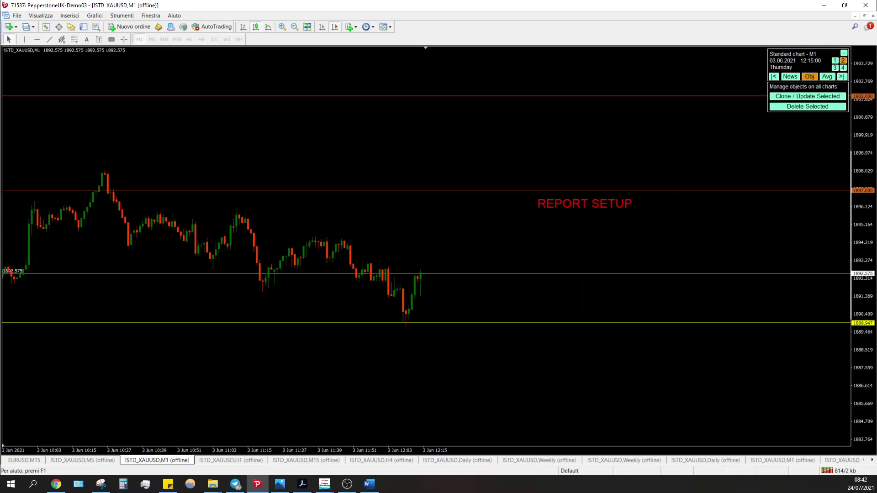
Step: Advance the replay to 12:27 on 3 June and frame the candle breaking the 1889.947 line
key("alt+Tab")
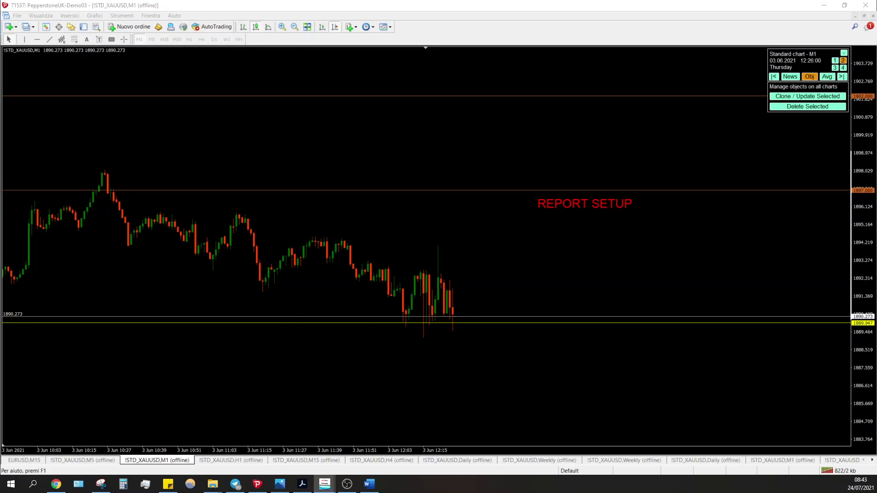
left_click(431, 361)
left_click_drag(431, 361, 248, 321)
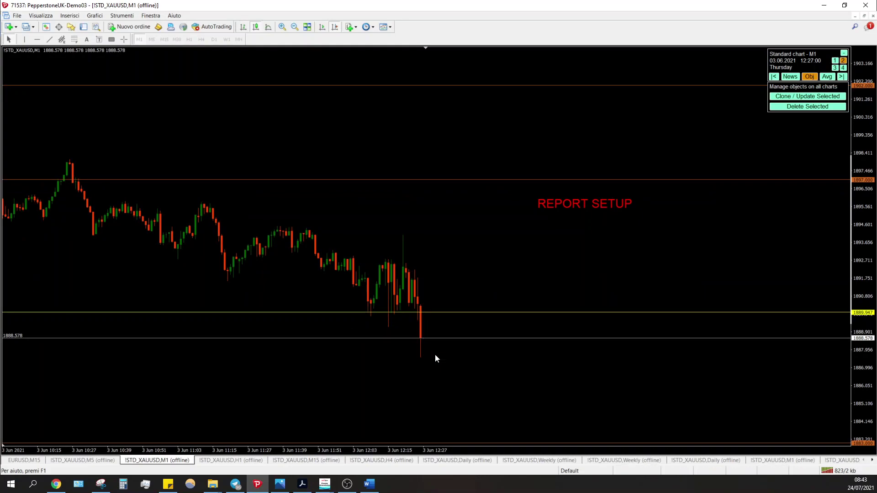
Step: Measure the break below the 1889.947 line with the crosshair and advance the replay to 12:30:15 on 3 June
middle_click(436, 304)
left_click_drag(440, 315, 414, 255)
middle_click(442, 289)
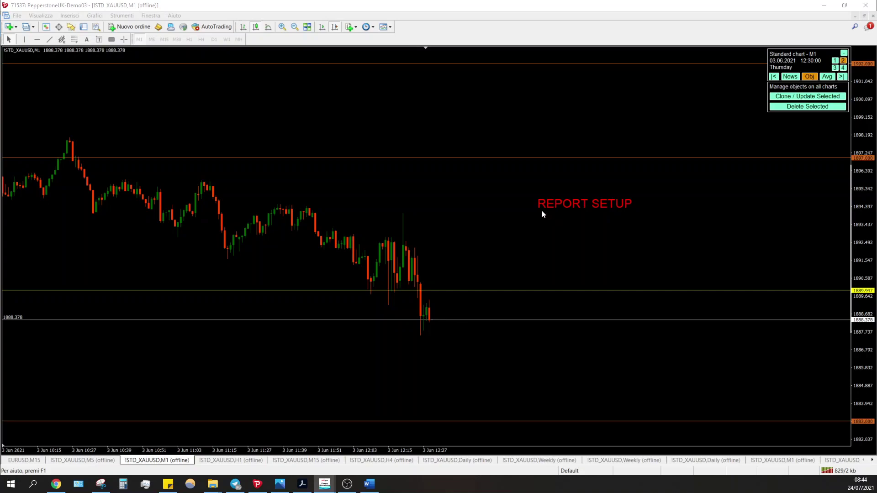
middle_click(425, 302)
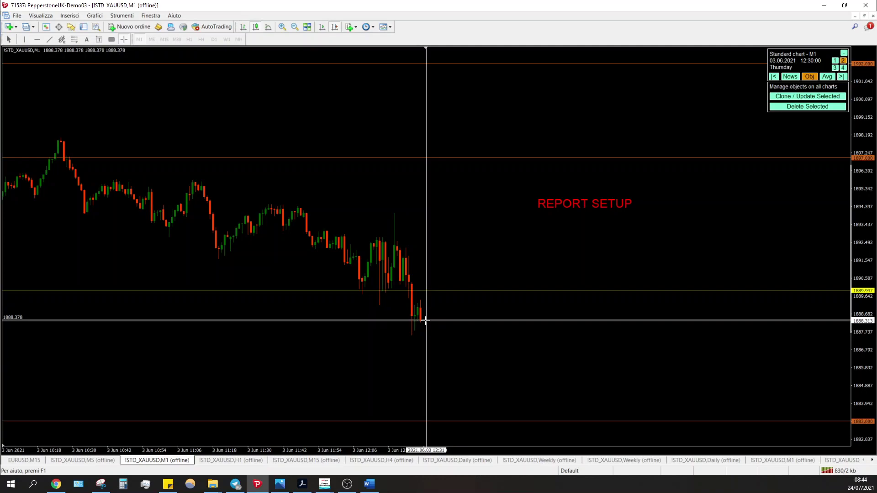
left_click_drag(430, 322, 422, 302)
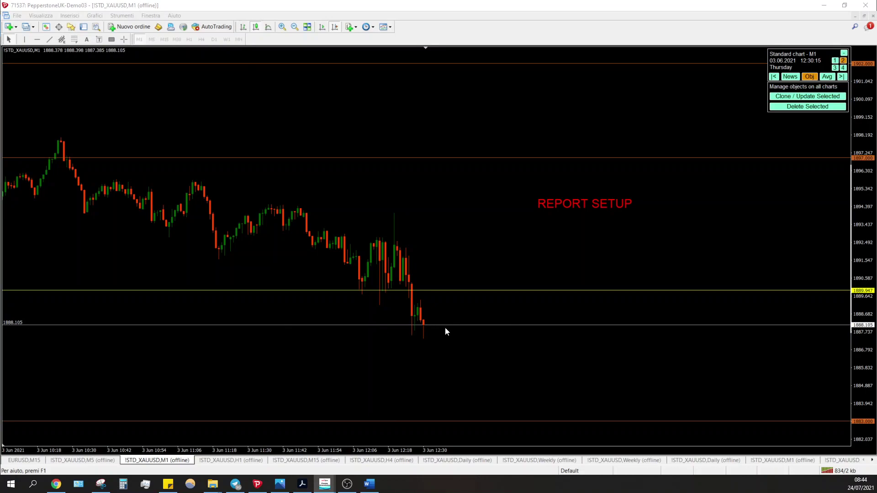
Step: Measure the stop distance above the latest candle and open a 1.00-lot sell at 1888.105 with stop loss 1889.505 and take profit 1883.905
middle_click(424, 311)
left_click_drag(424, 324, 417, 300)
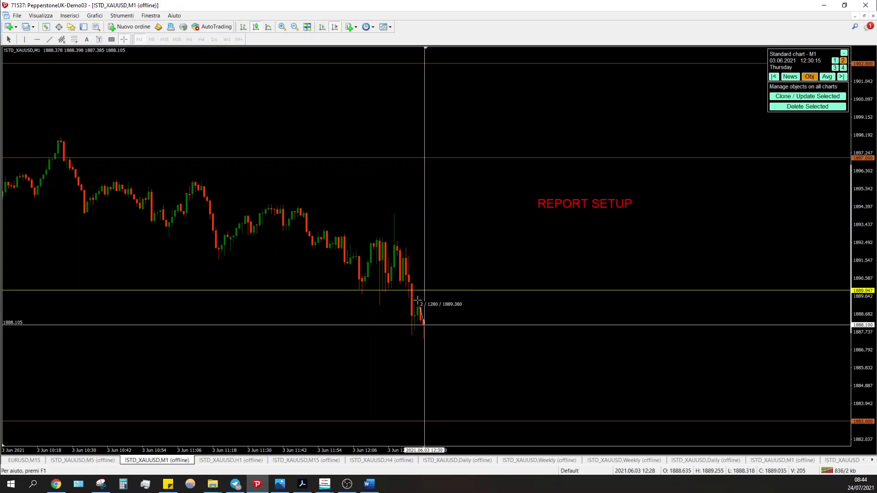
left_click_drag(417, 299, 418, 301)
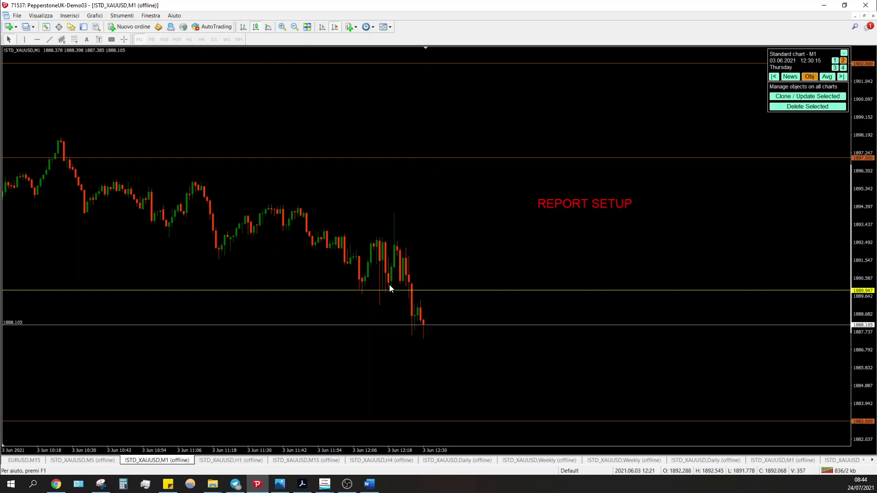
key("alt+Tab")
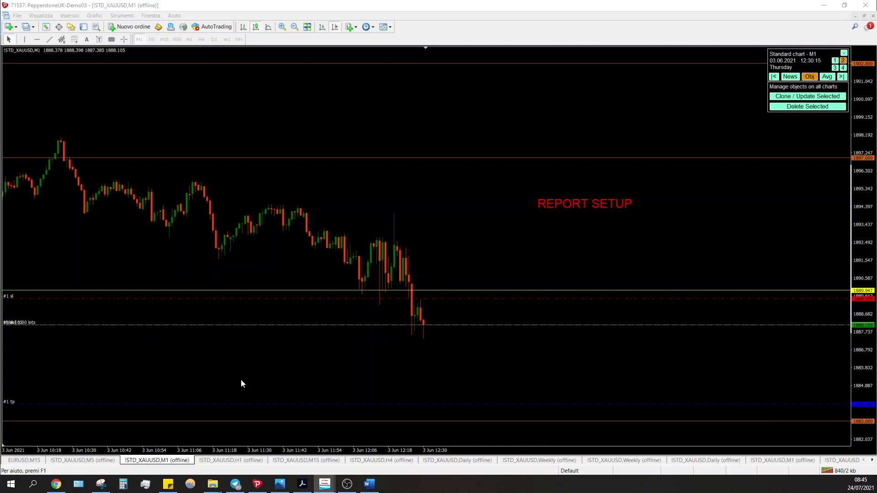
Step: Advance the replay to 12:31:50 and show the sell order's profit in pips in the orders window, placed clear of the latest candles
left_click_drag(427, 386, 434, 342)
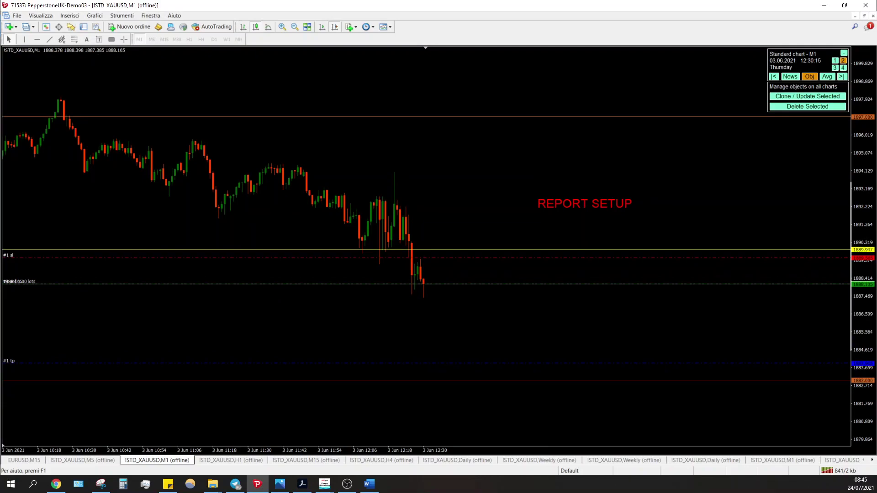
key("alt+Tab")
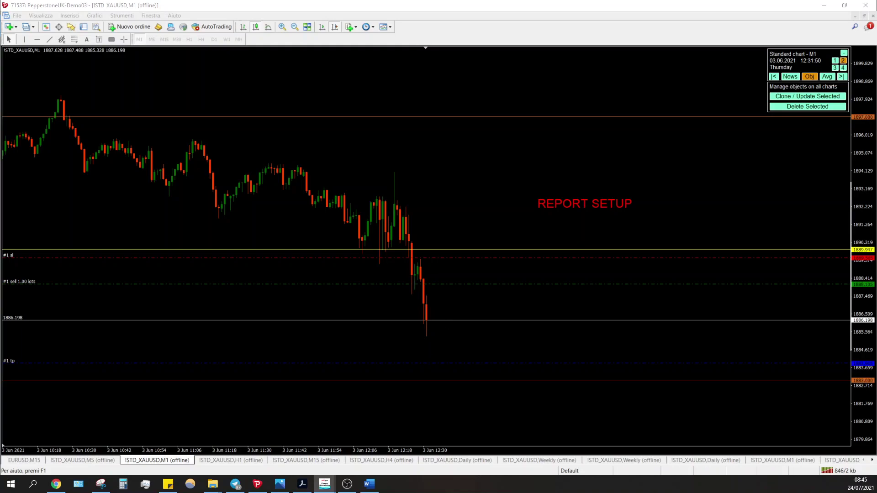
left_click_drag(174, 158, 298, 130)
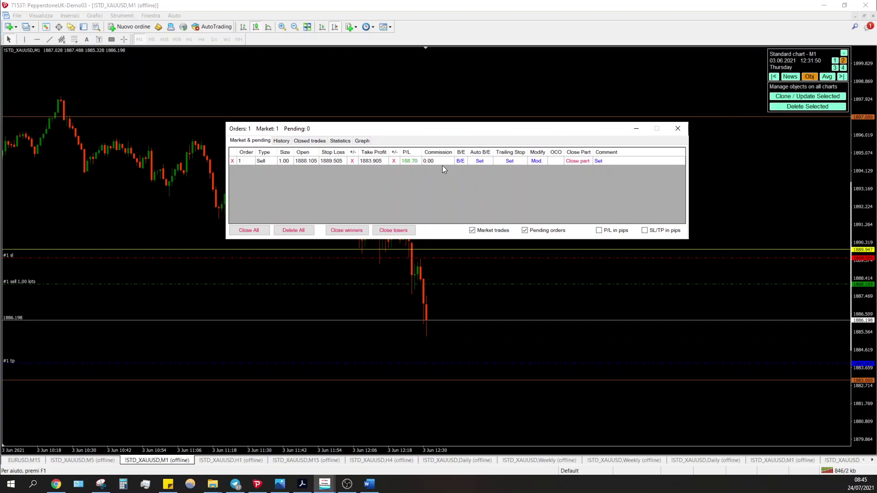
left_click_drag(412, 136, 383, 178)
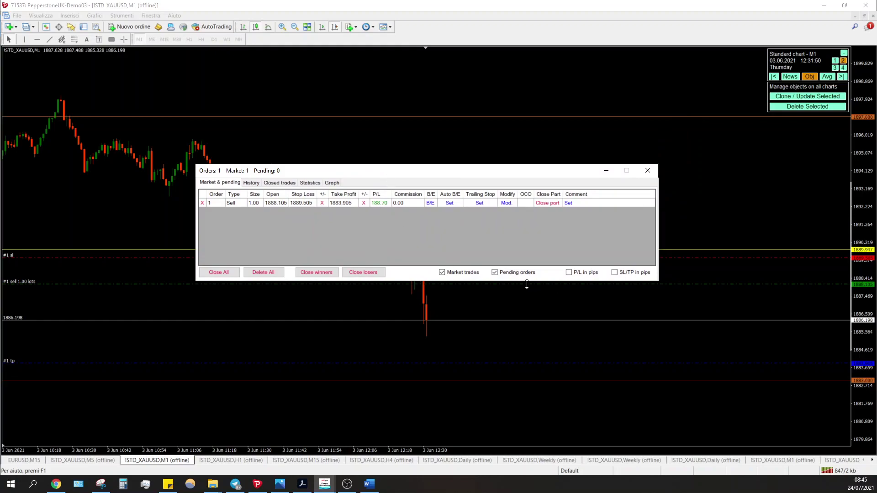
left_click(573, 273)
left_click_drag(392, 169, 393, 120)
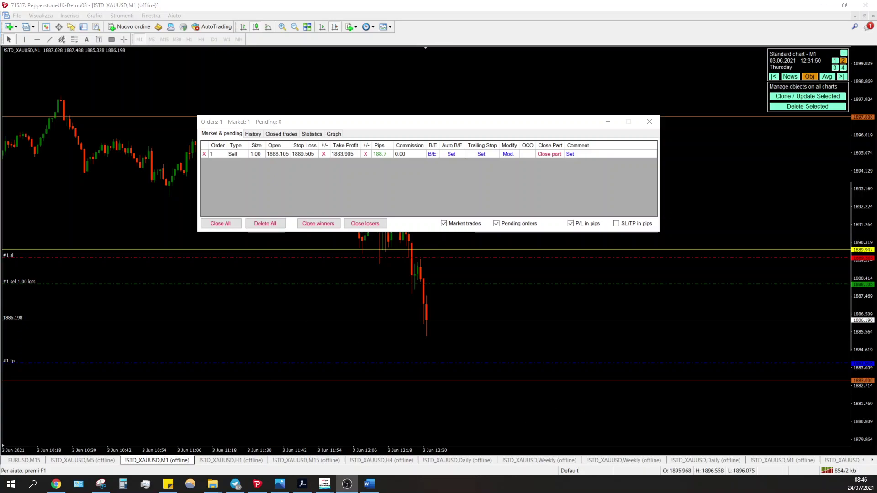
Step: Advance the replay to 12:34:02 and partially close the 1.00-lot sell order by 75 %
left_click(366, 342)
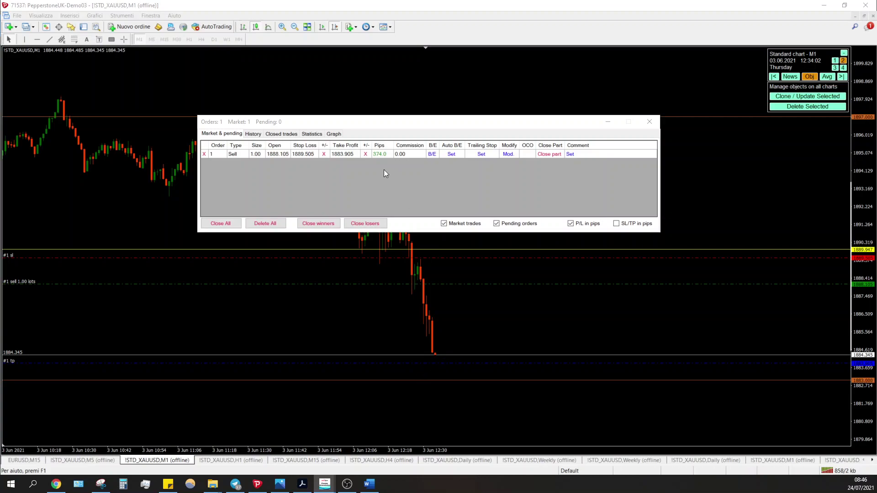
left_click(543, 155)
left_click(549, 154)
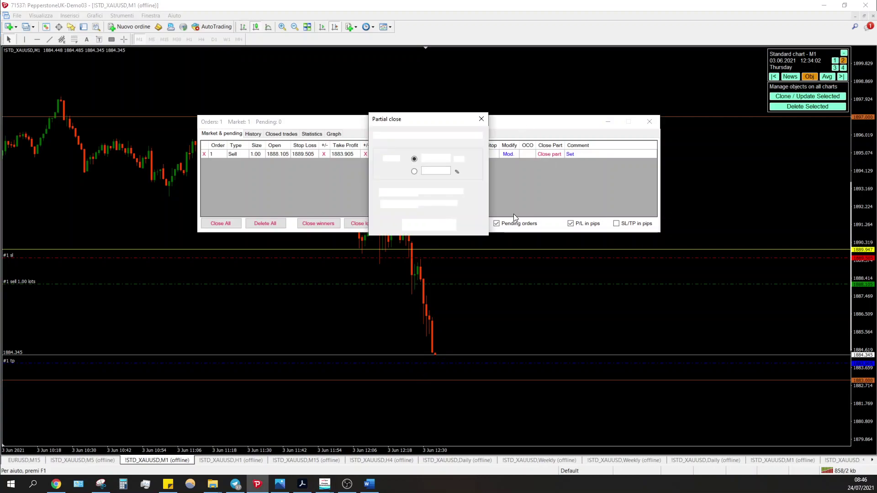
left_click(414, 171)
double_click(434, 173)
type("75")
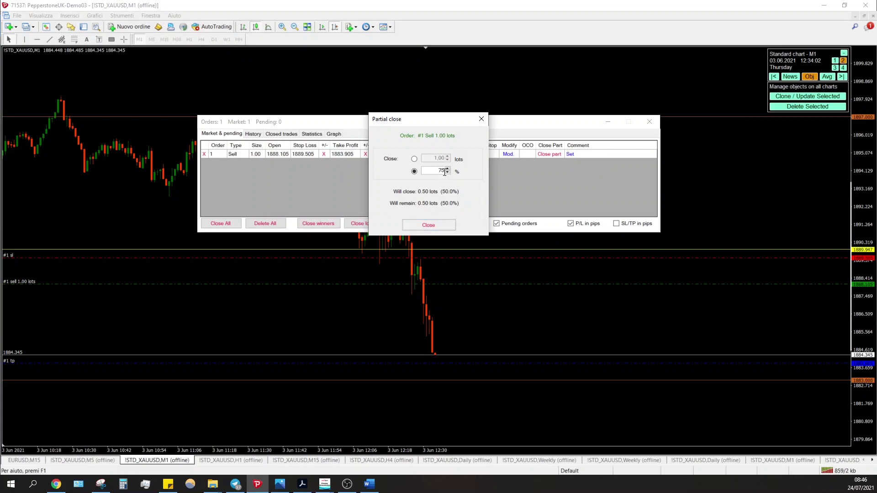
left_click(428, 224)
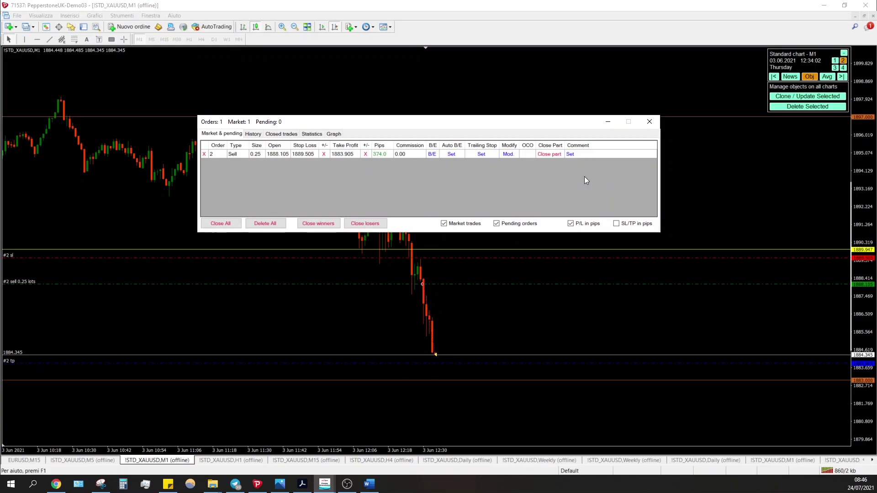
Step: Set the remaining 0.25-lot sell order's take profit to 1883.110, and move its stop loss to break-even once the replay reaches 12:38:50
left_click(509, 155)
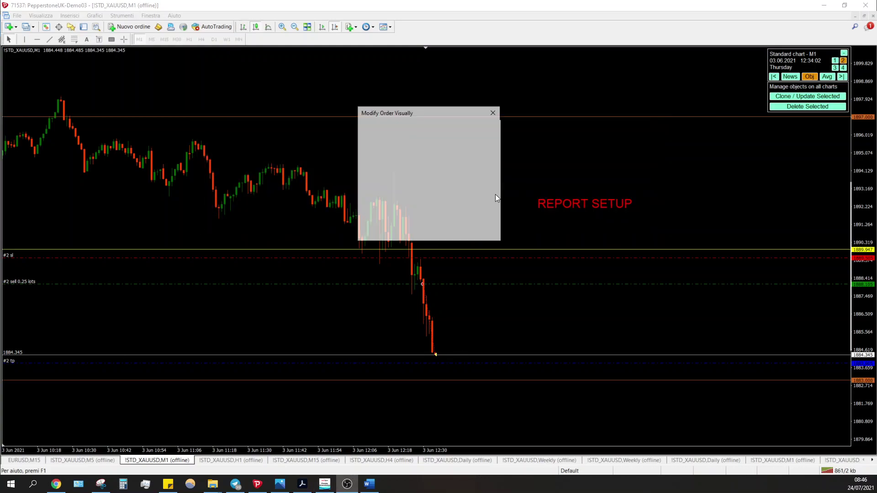
left_click(14, 369)
left_click_drag(14, 368, 15, 377)
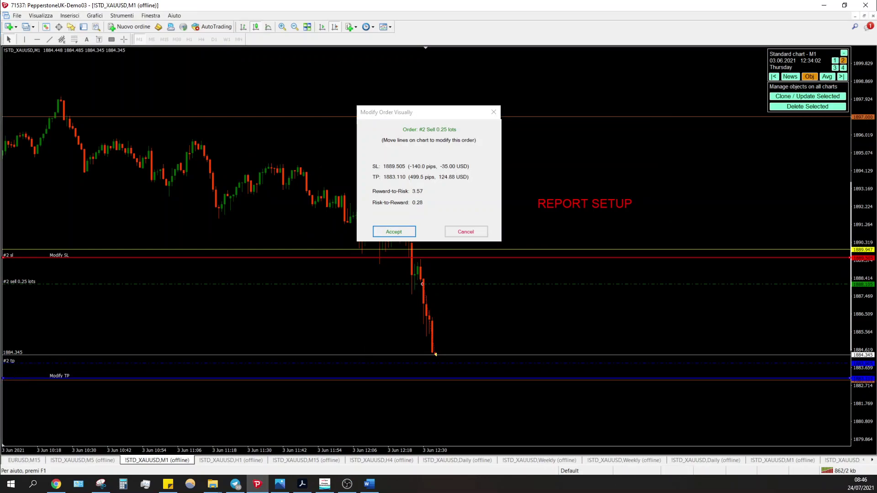
left_click(397, 231)
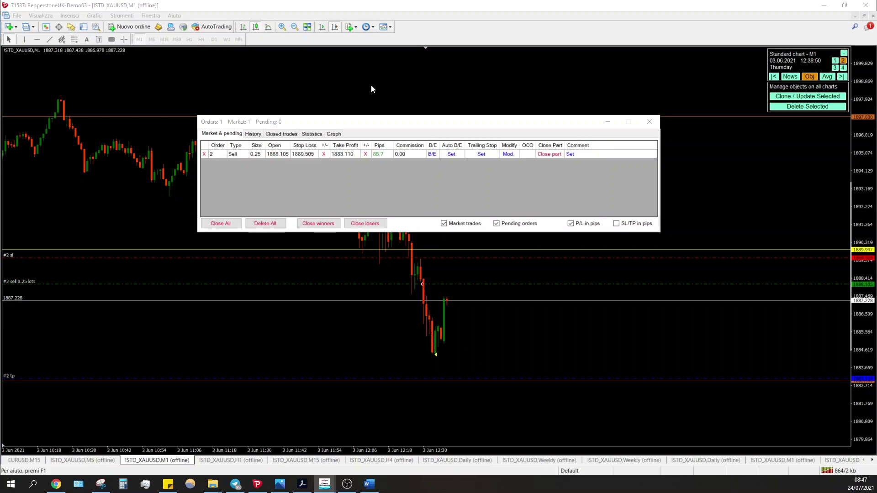
left_click(433, 154)
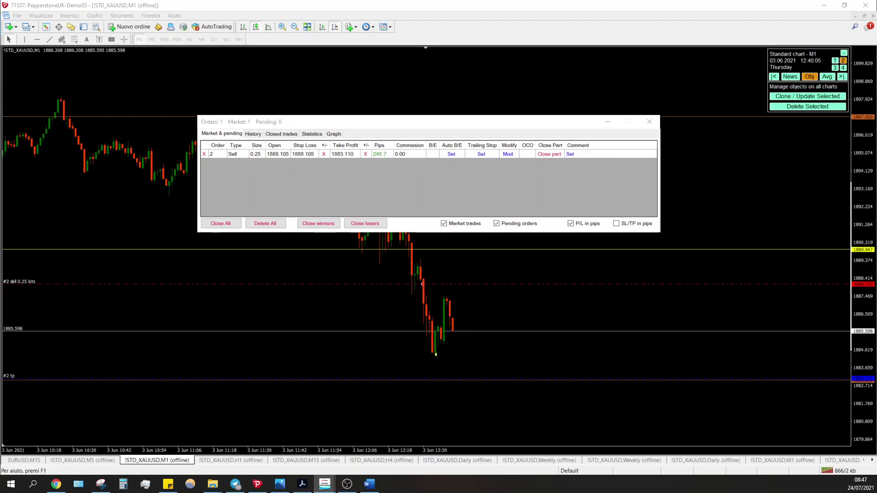
Step: Measure the distance above the latest candle with the crosshair and set the replay to 12:40:00 with the orders window off the chart
middle_click(469, 316)
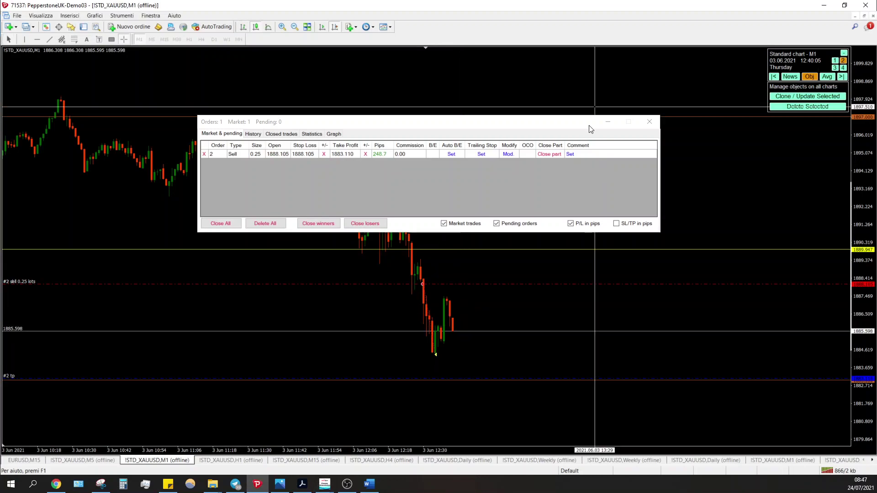
left_click_drag(458, 317, 454, 279)
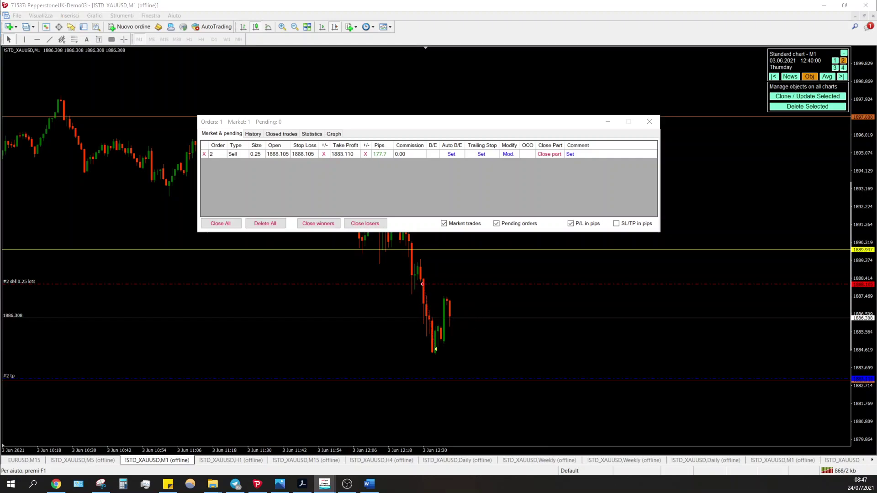
left_click_drag(541, 128, 0, 69)
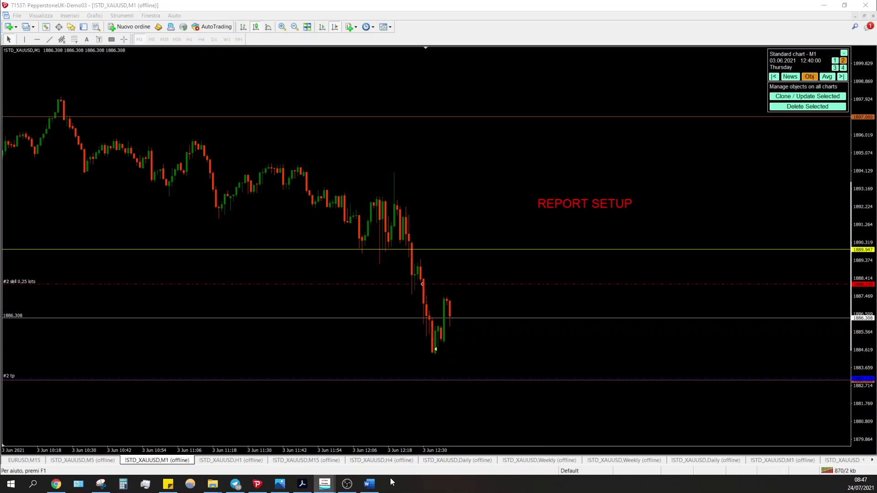
Step: Review the annotated image "GOLD 03.06 POST NY.png" in the photo viewer and return to the M1 chart
left_click(282, 487)
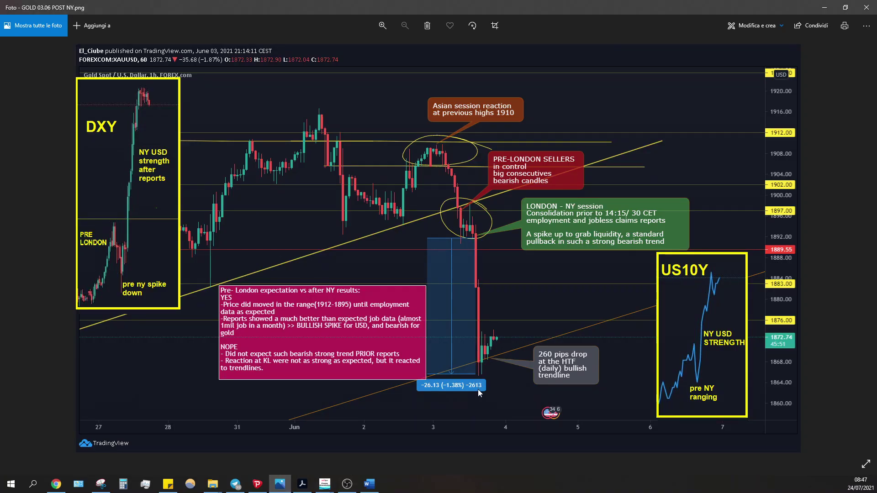
left_click(824, 7)
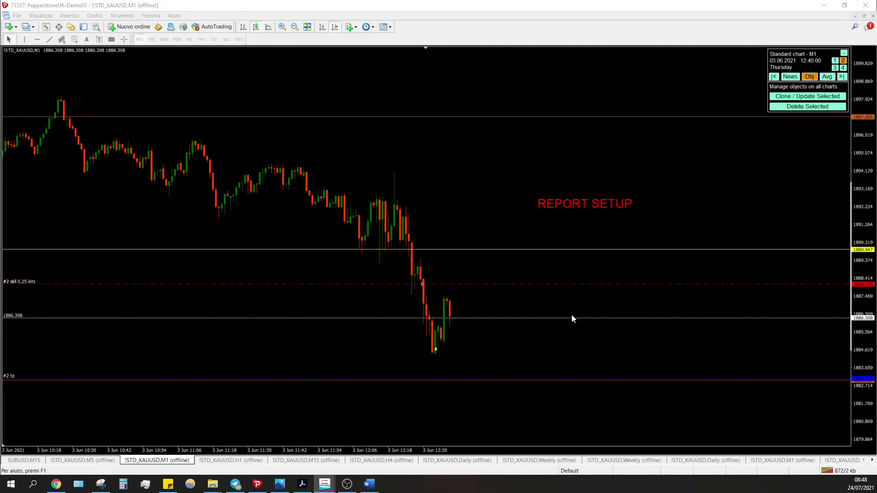
left_click_drag(525, 341, 531, 319)
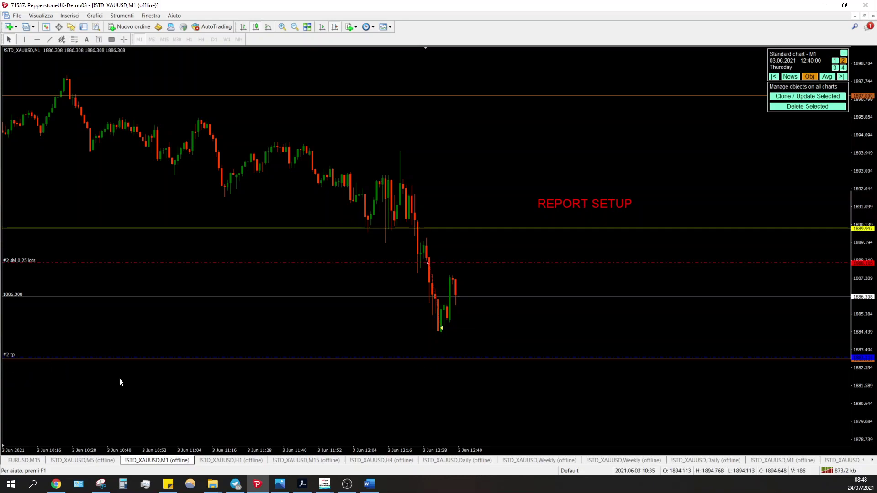
Step: Measure the stop and target distances from the 12:40 candle and open a 1.00-lot sell at 1886.308 targeting the first order's take-profit level
middle_click(462, 296)
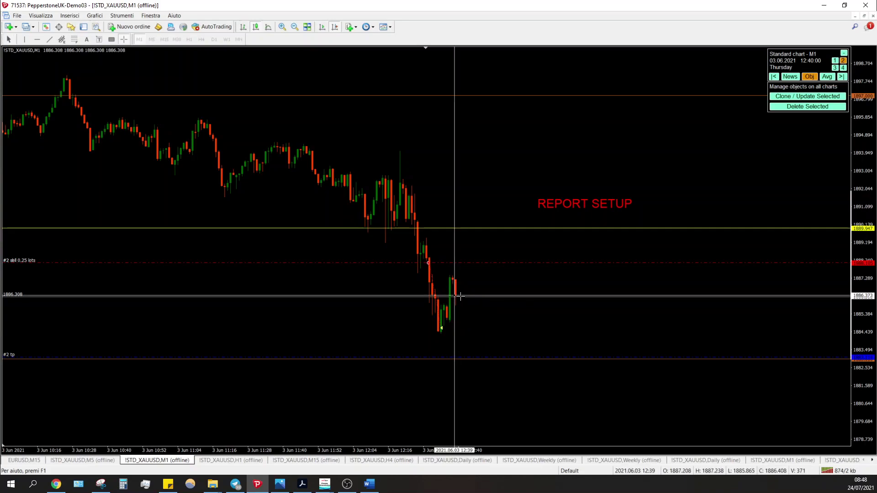
left_click_drag(462, 296, 458, 274)
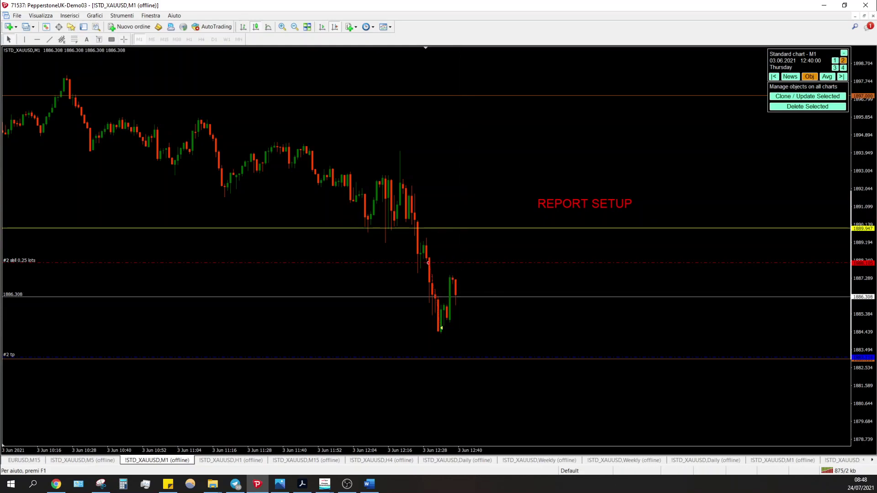
key("alt+Tab")
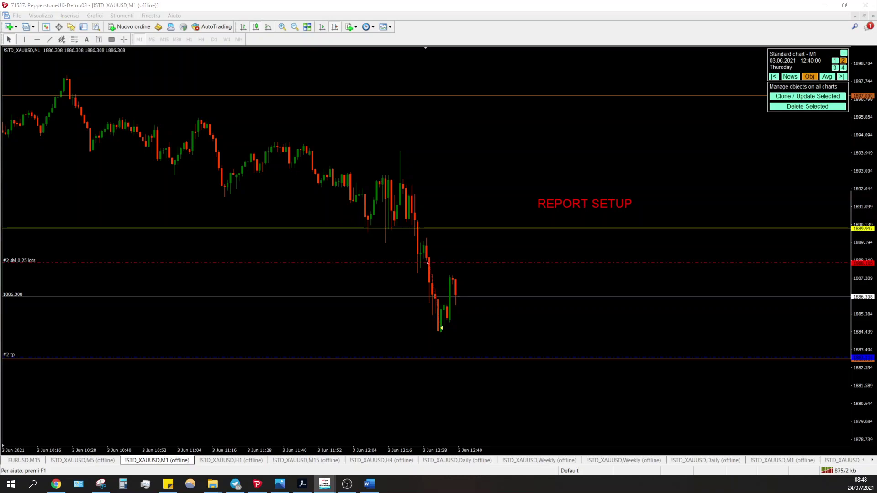
middle_click(488, 287)
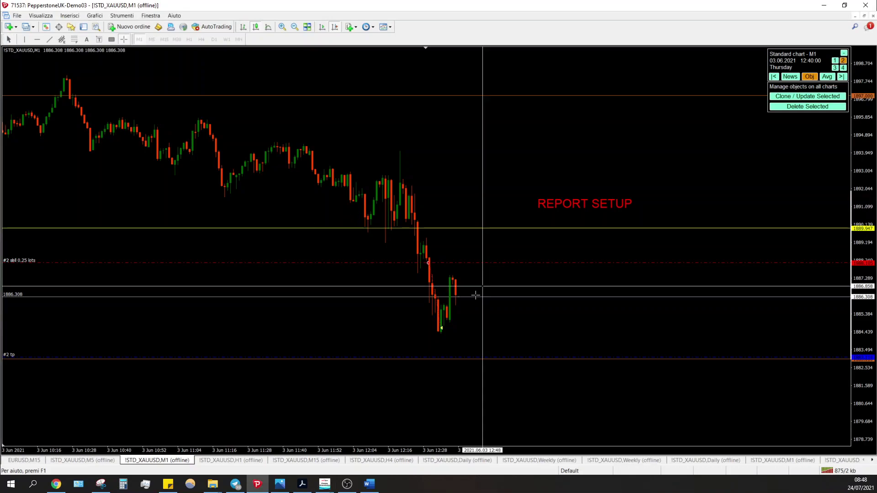
left_click_drag(472, 330, 473, 359)
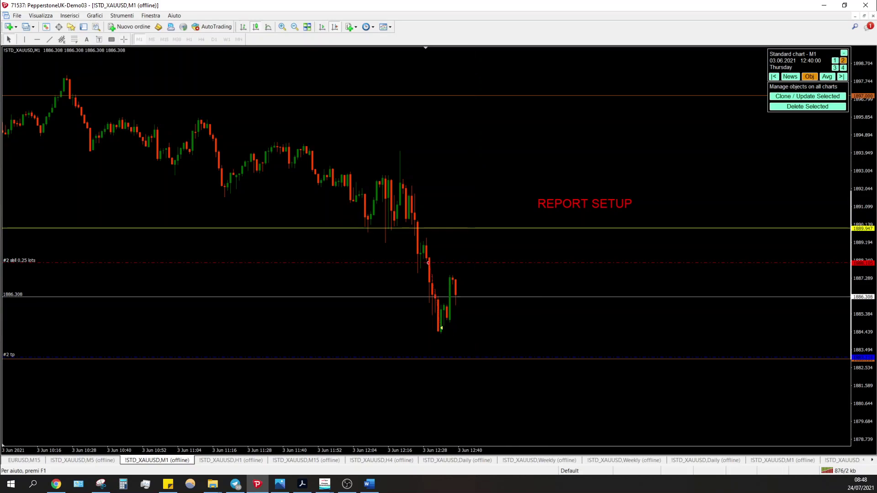
key("alt+Tab")
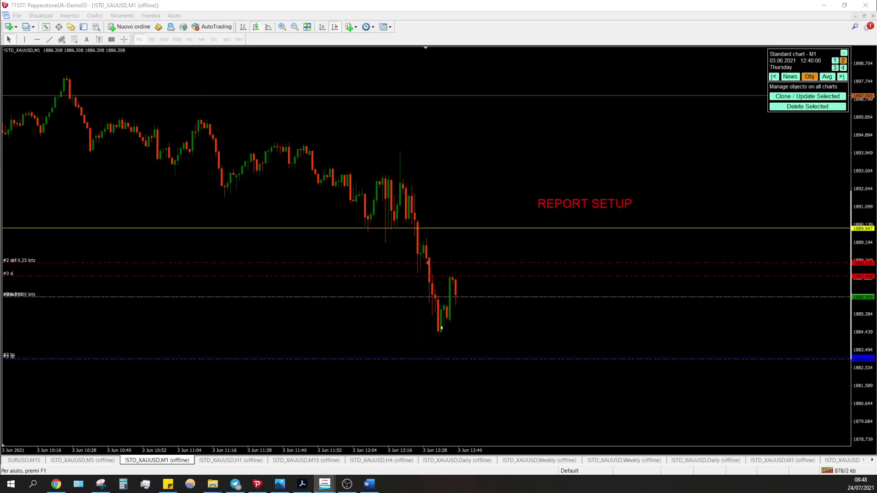
Step: Raise the new 1.00-lot sell order's stop loss slightly above the pullback high and advance the replay to 12:44:08
left_click(58, 277)
left_click_drag(58, 276, 57, 273)
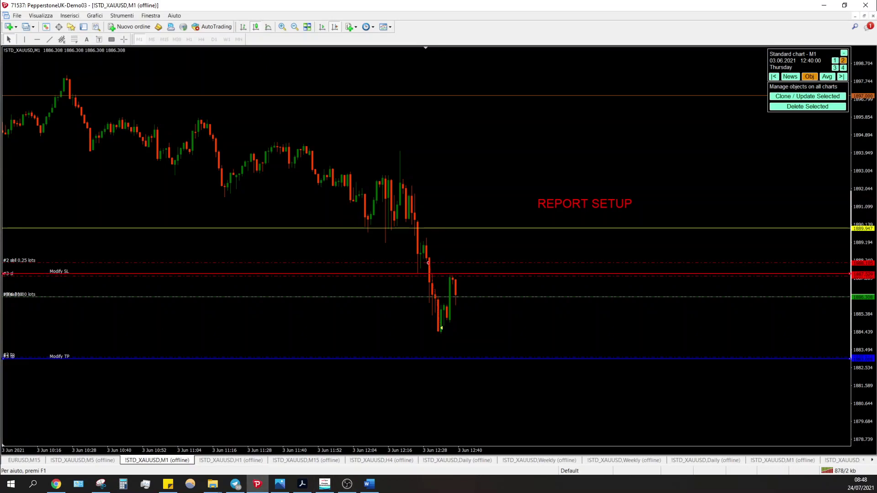
left_click(407, 385)
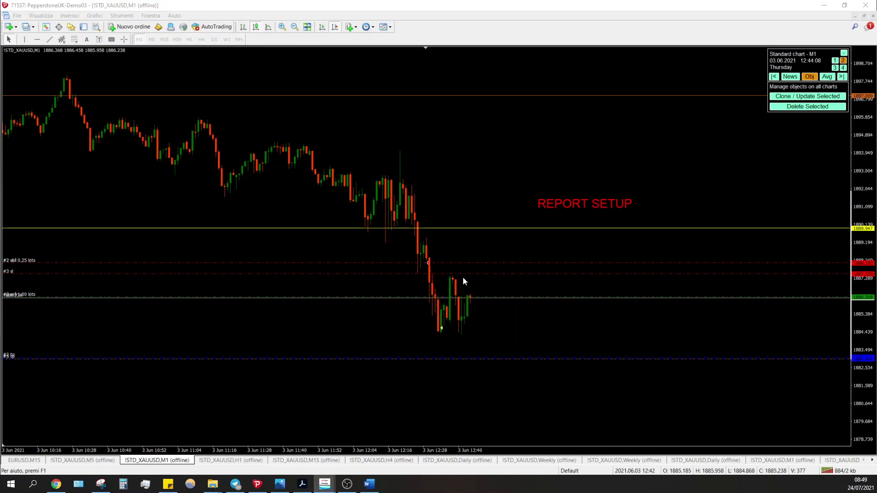
Step: Trace the drop after the 12:40 entry with the crosshair, then advance the replay to 12:49:15 with the 1.00-lot sell's stop at break-even
middle_click(458, 299)
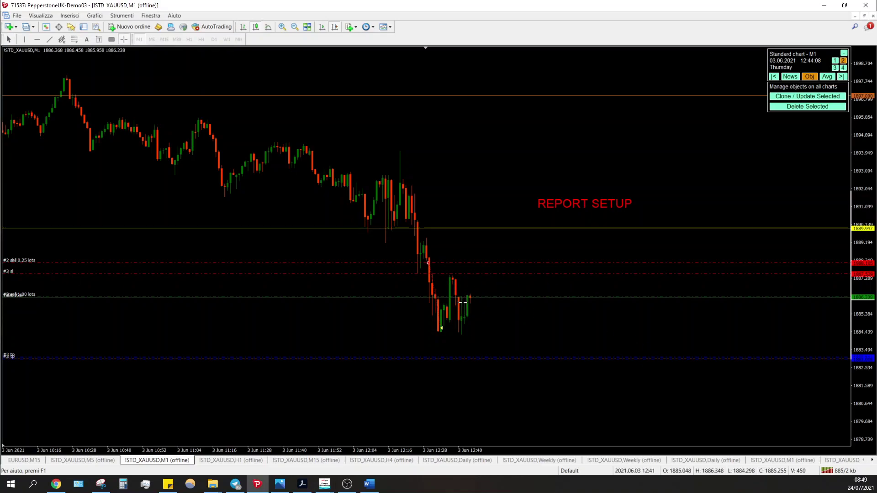
left_click_drag(456, 298, 467, 333)
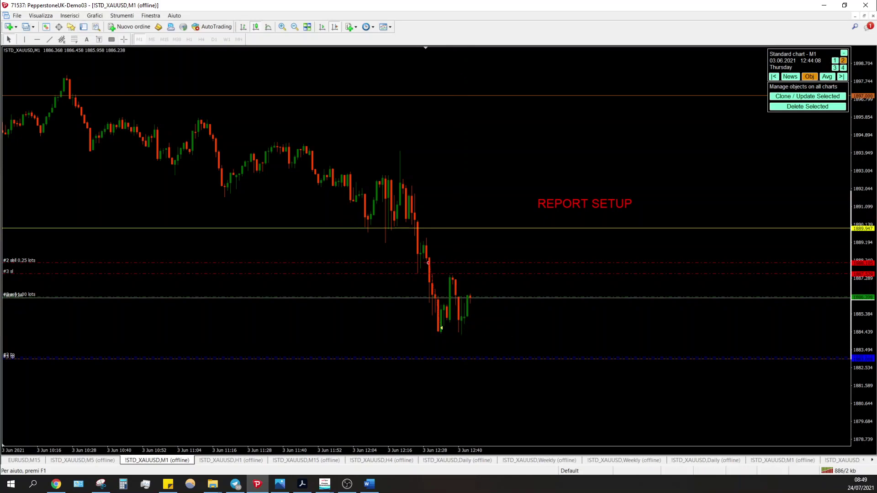
key("alt+Tab")
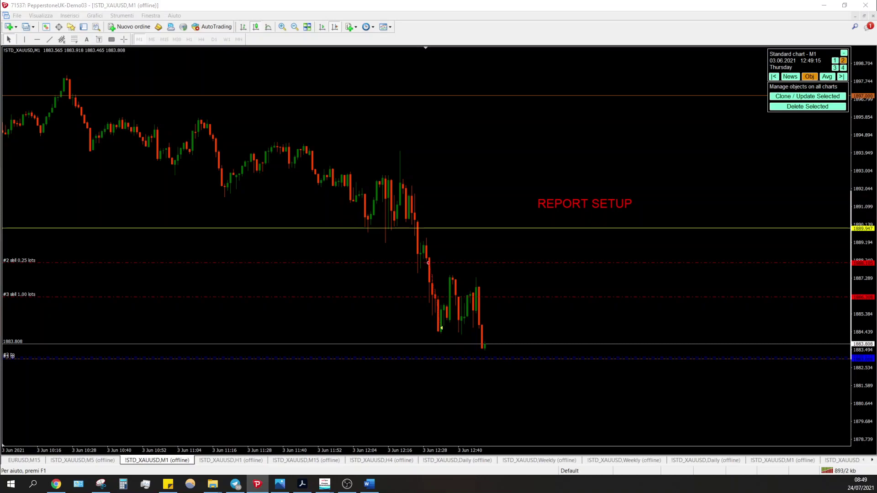
Step: Close 75% of the 1.00-lot sell and lower the other 0.25-lot sell's stop loss to slightly above the second trade's entry
double_click(539, 297)
left_click_drag(539, 290, 554, 282)
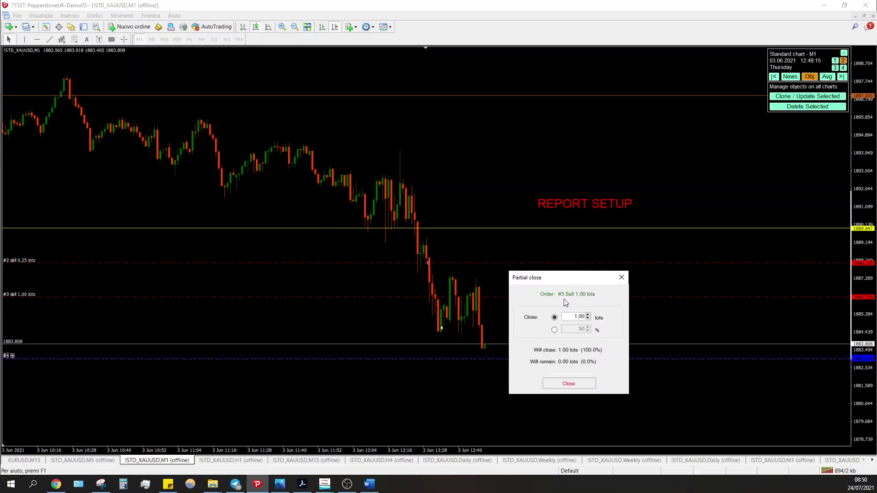
left_click(571, 329)
type("75")
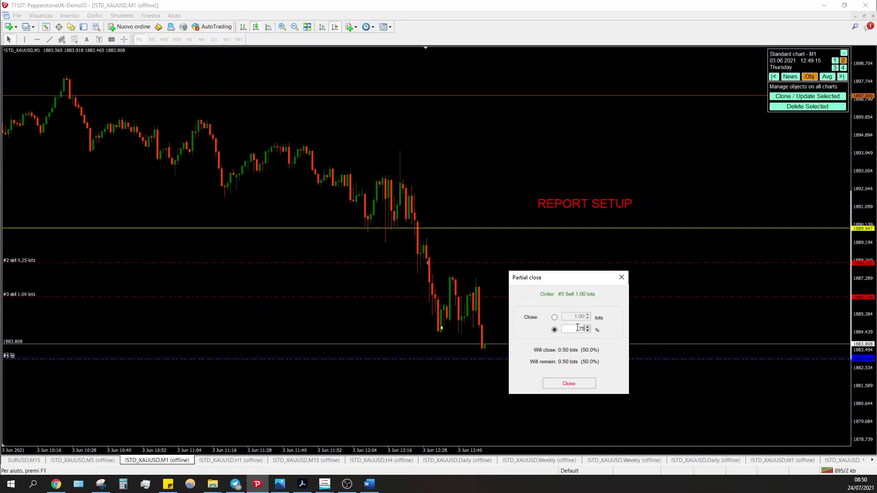
left_click(575, 383)
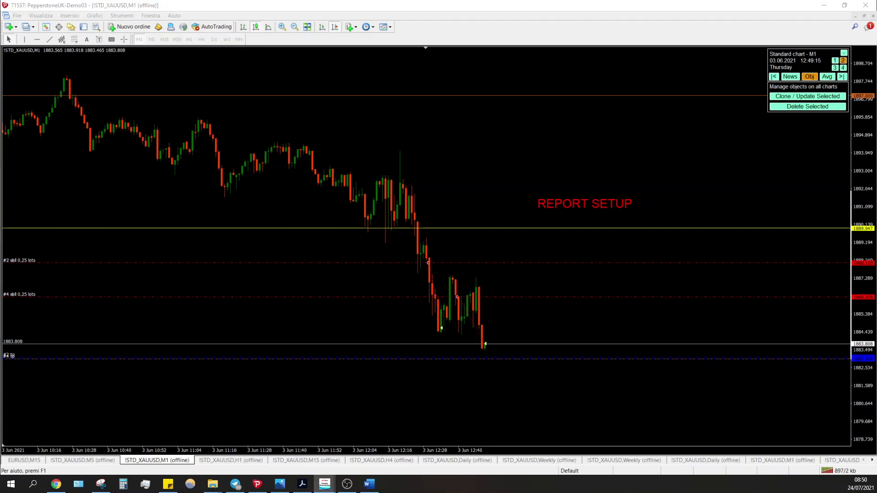
left_click_drag(462, 263, 468, 284)
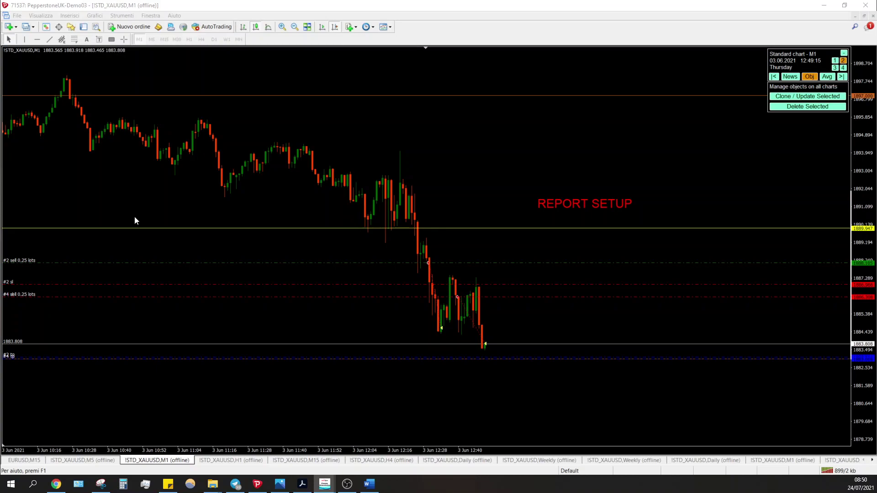
Step: Trace the move from the first sell entry to the latest partial close with the crosshair, then advance the replay to 12:52:34
middle_click(377, 276)
left_click_drag(429, 263, 486, 346)
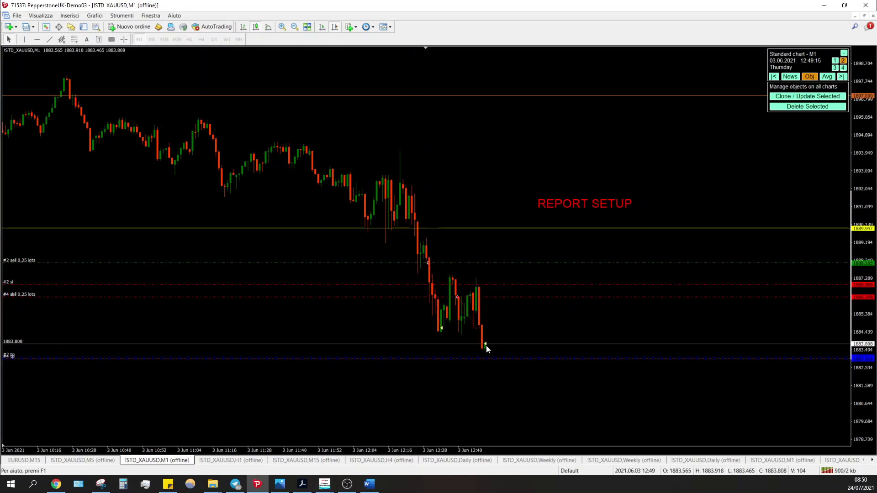
middle_click(485, 343)
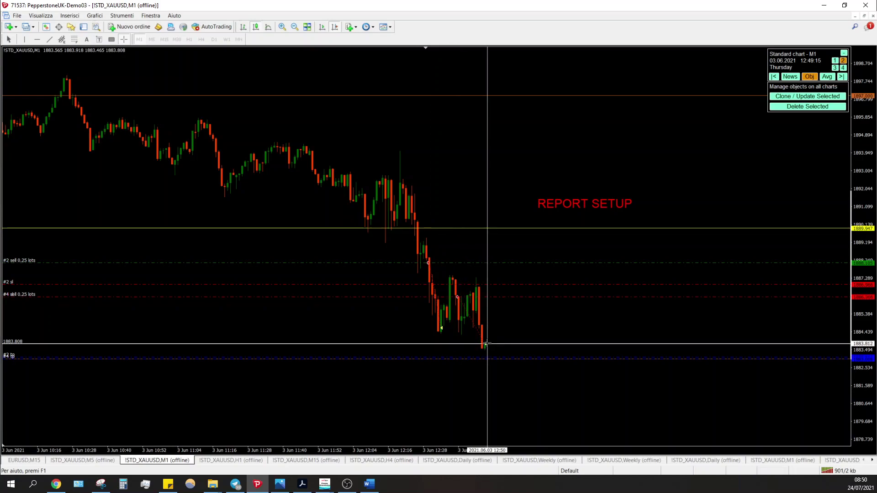
mouse_move(487, 344)
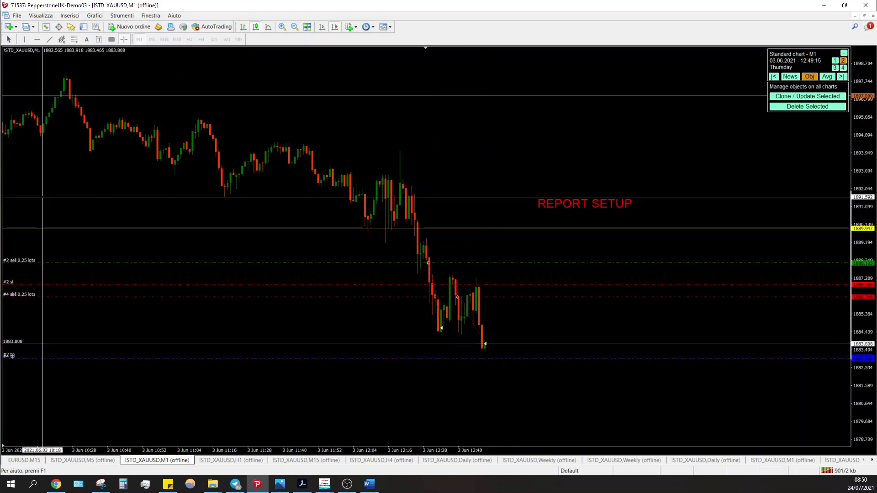
key("alt+Tab")
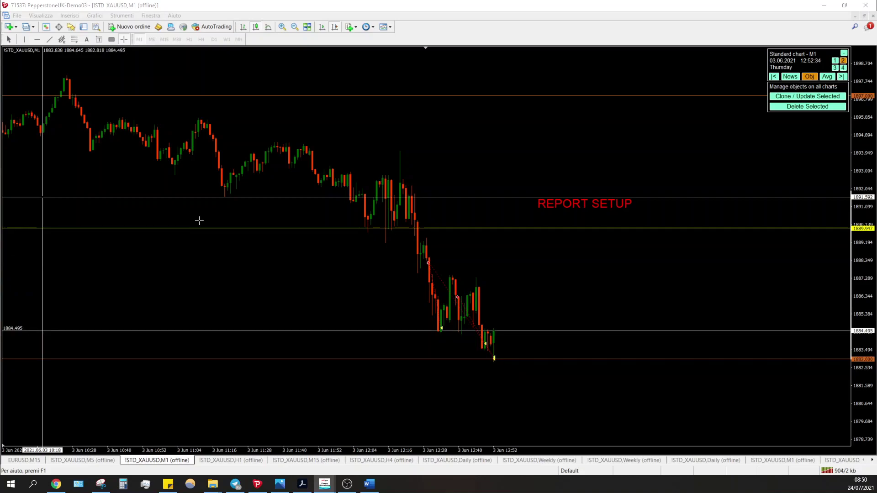
Step: Review the closed sell trades on the M1 chart, measuring up from the second entry and inspecting the exit at the target
left_click(570, 300)
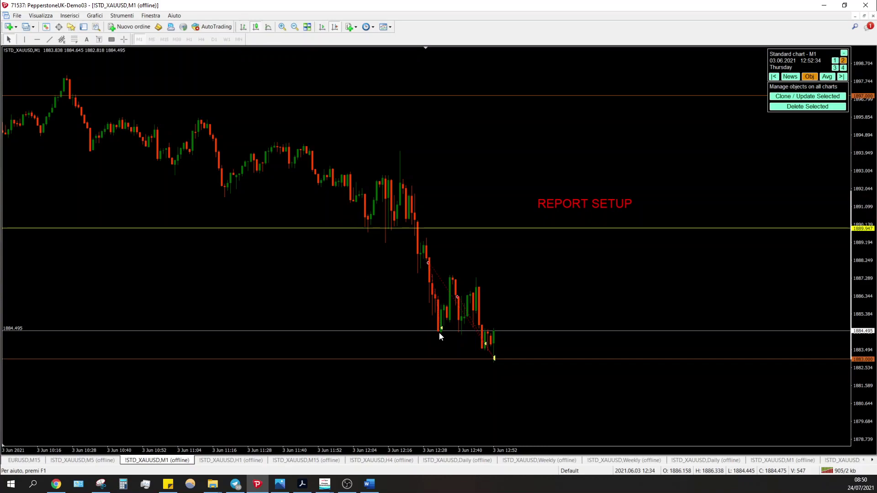
mouse_move(458, 300)
middle_click(459, 298)
left_click_drag(459, 298, 459, 270)
mouse_move(496, 359)
Step: Move the "REPORT SETUP" label closer to the price action around the two breakdown trades
scroll(605, 287, "down", 5)
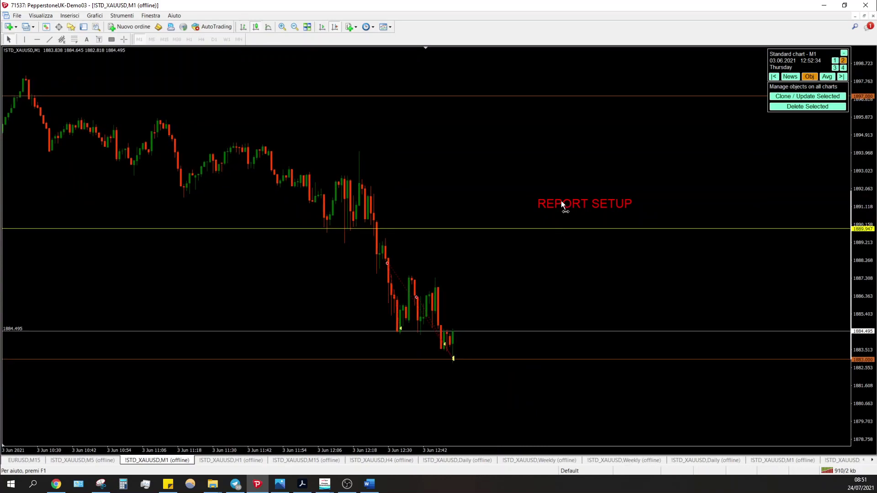
double_click(545, 206)
left_click_drag(545, 206, 494, 201)
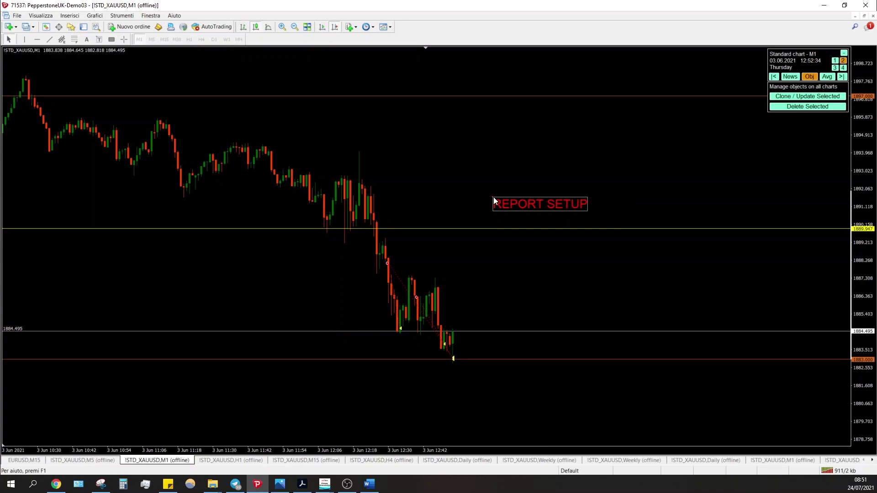
double_click(498, 205)
Step: Capture a rectangular snip of the M1 chart including the "REPORT SETUP" label, closed trades and price scale, then return to the chart
left_click(101, 484)
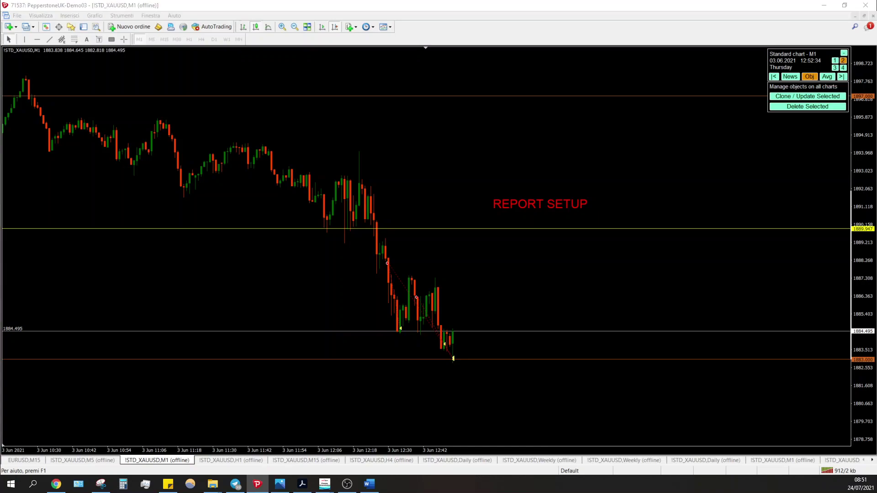
left_click(35, 39)
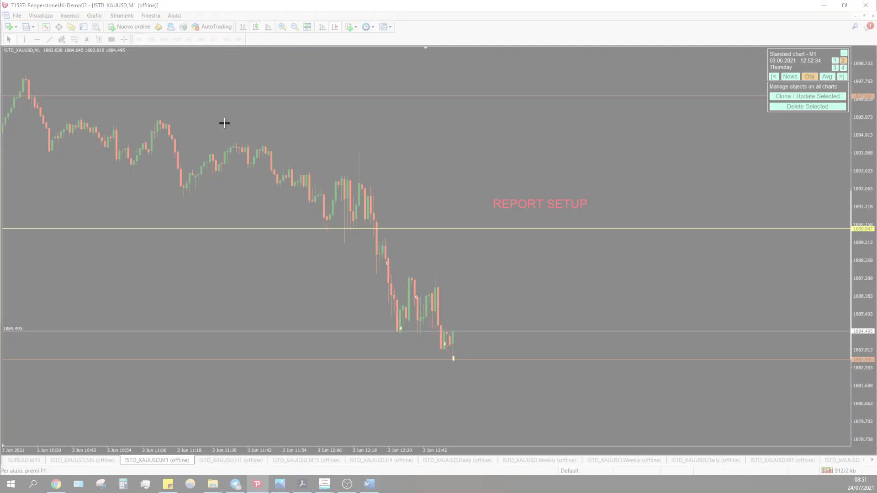
left_click_drag(152, 115, 861, 404)
left_click_drag(873, 425, 873, 425)
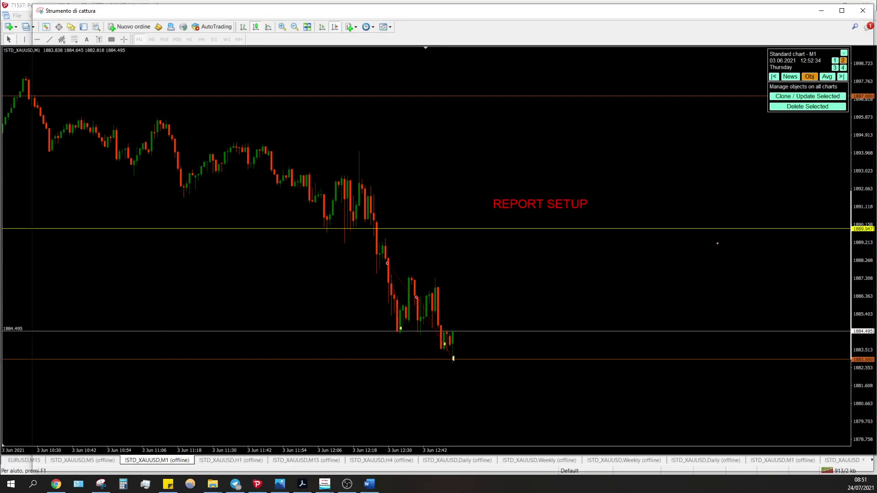
key("alt+Tab")
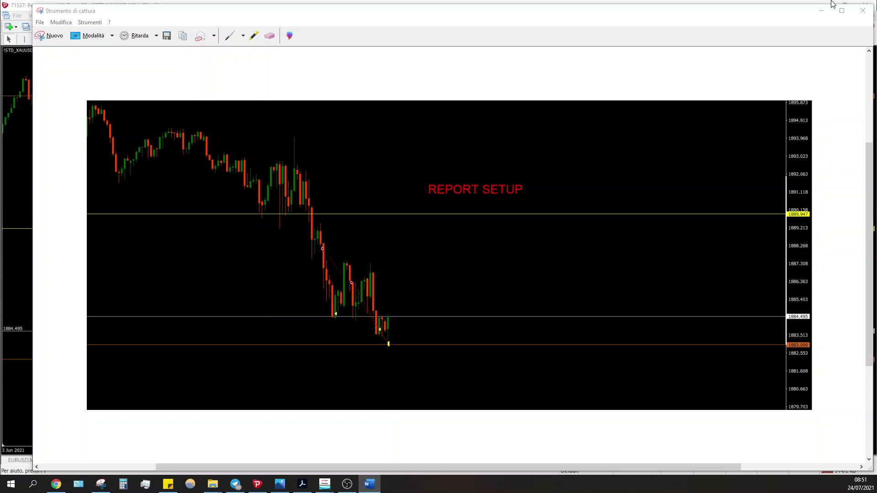
left_click(821, 11)
left_click(500, 278)
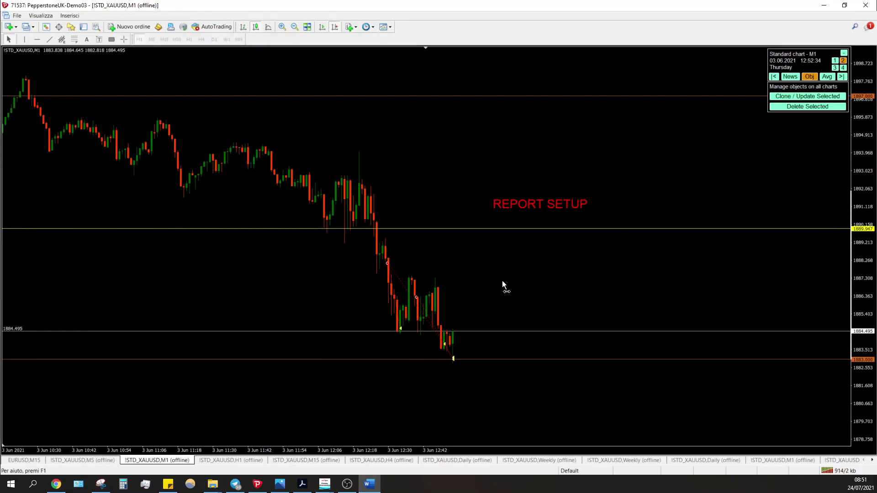
left_click_drag(519, 265, 484, 252)
Step: Review "GOLD 03.06 POST NY.png" in the photo viewer and bring up the following day's annotated image, "Gold 04.06 post NY.png"
left_click(279, 485)
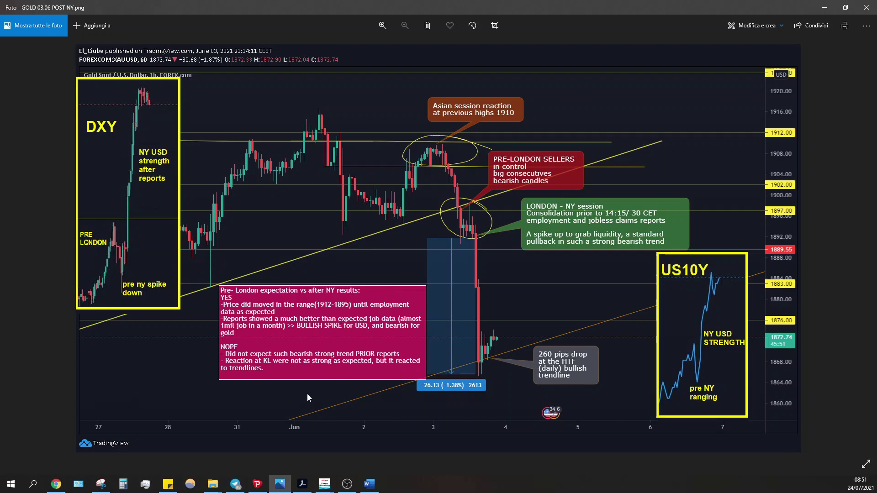
left_click(347, 485)
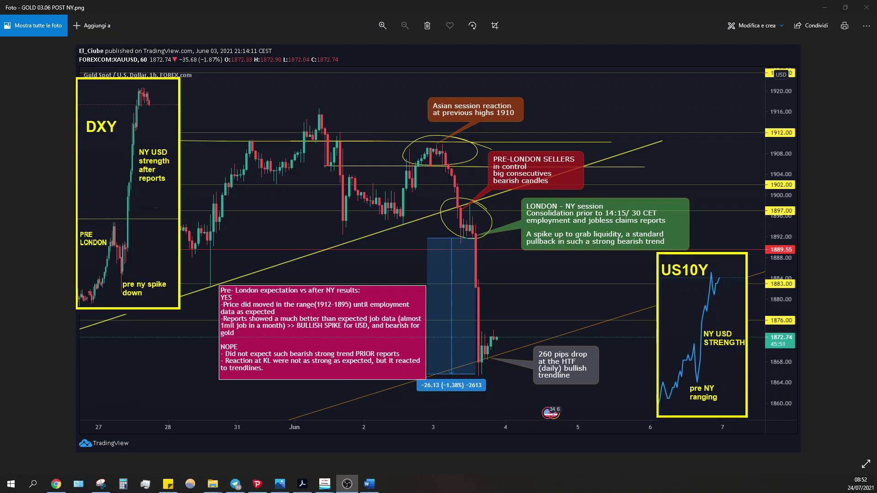
left_click(496, 183)
key("Right")
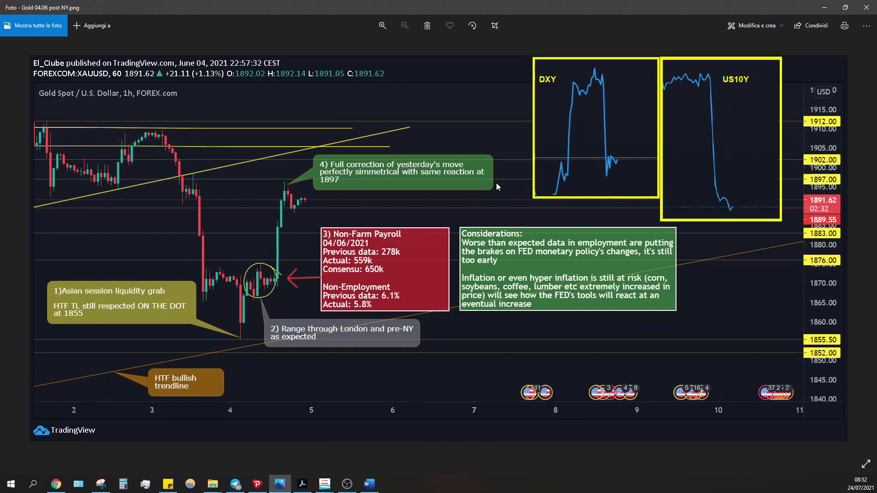
key("Right")
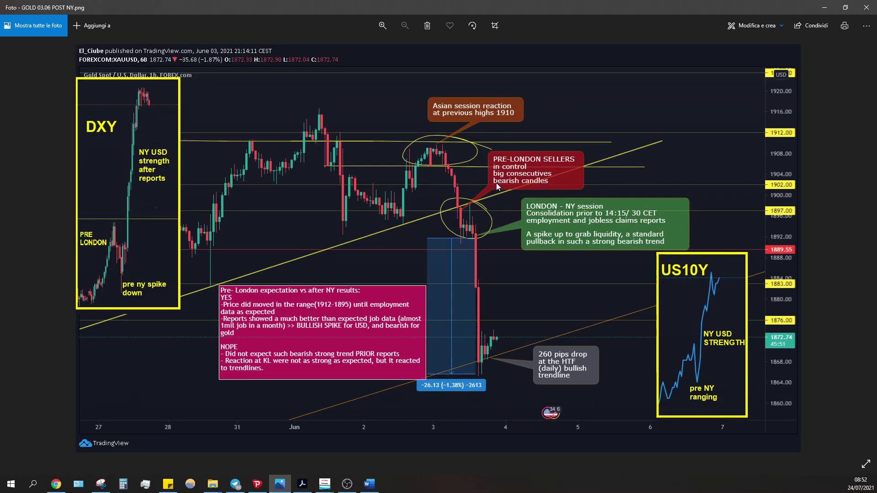
key("Left")
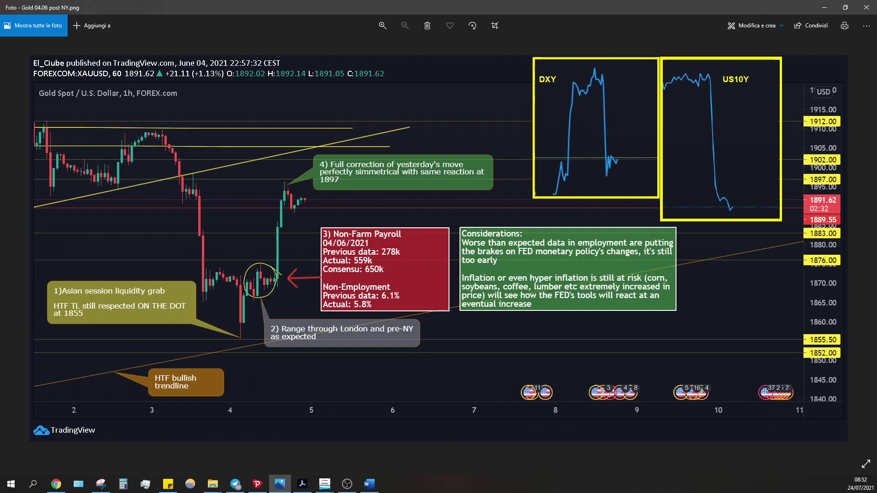